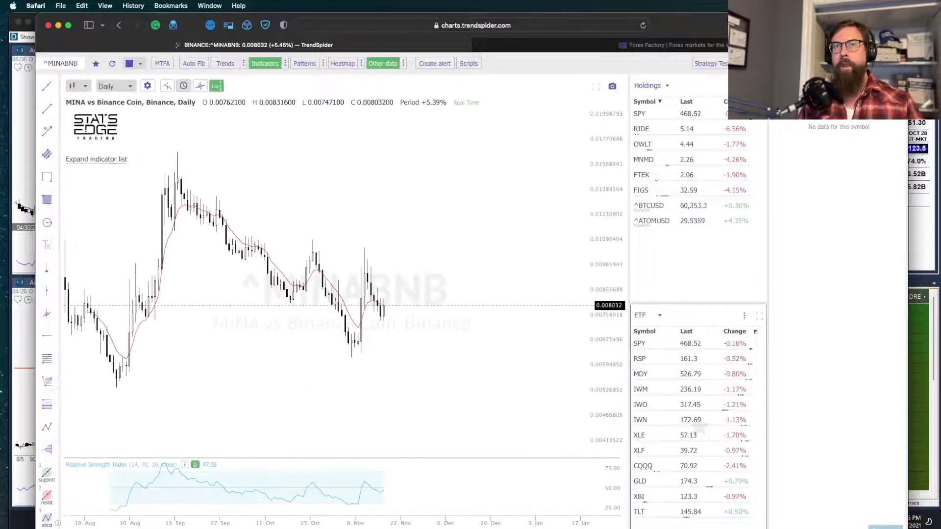
# Load the MINAUSD chart from Kraken and temporarily mark the support tests, the potential bounce and the "Watch over 5" note with red arrows
pyautogui.write('MINAUS')
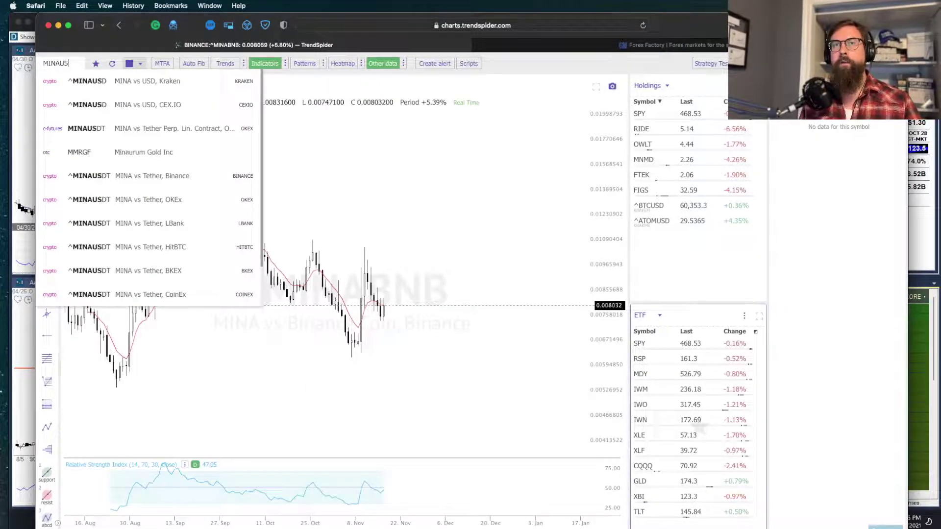
pyautogui.press('Return')
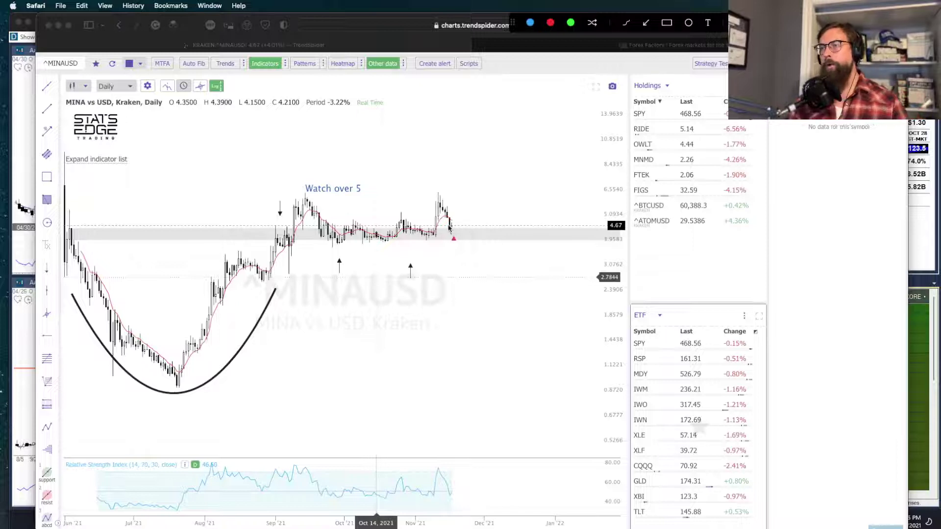
pyautogui.moveTo(347, 276)
pyautogui.mouseDown()
pyautogui.moveTo(347, 254)
pyautogui.moveTo(381, 258)
pyautogui.mouseUp()
pyautogui.moveTo(440, 260); pyautogui.dragTo(451, 243)
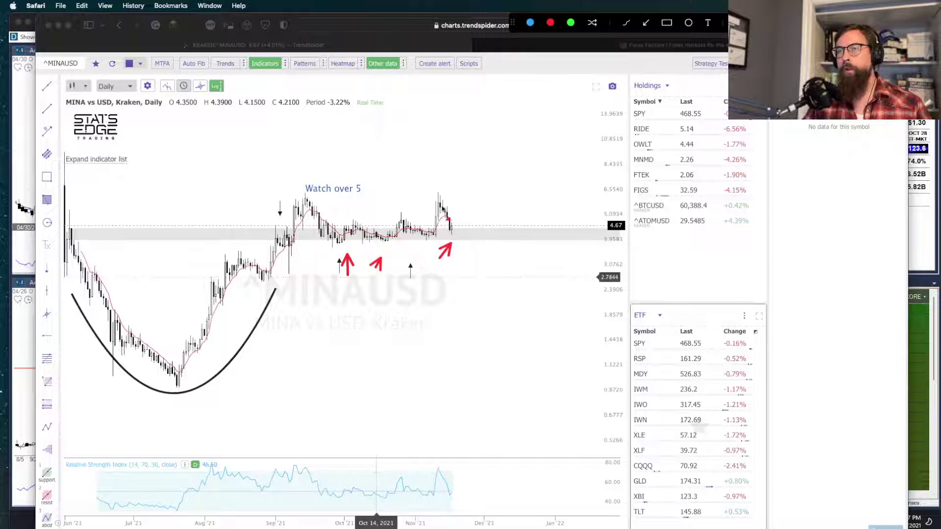
pyautogui.moveTo(457, 228); pyautogui.dragTo(472, 209)
pyautogui.moveTo(388, 161); pyautogui.dragTo(369, 184)
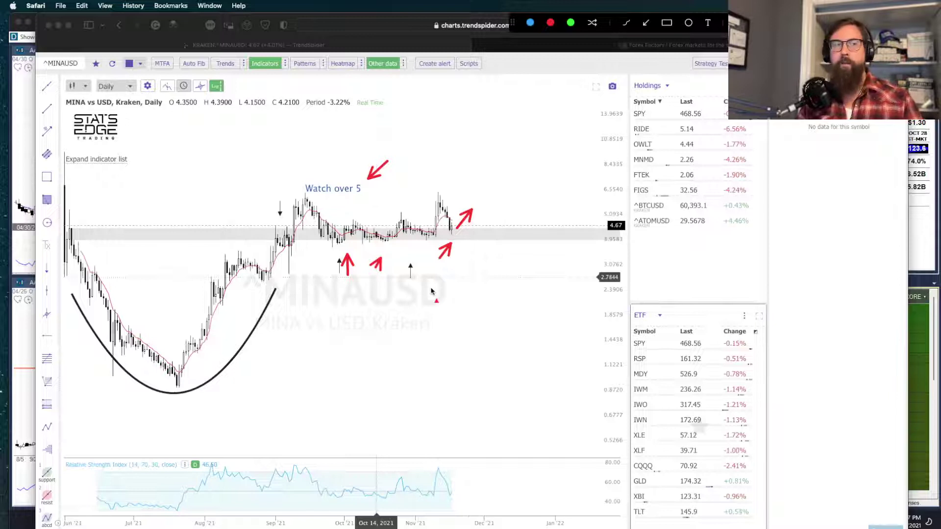
pyautogui.press('Escape')
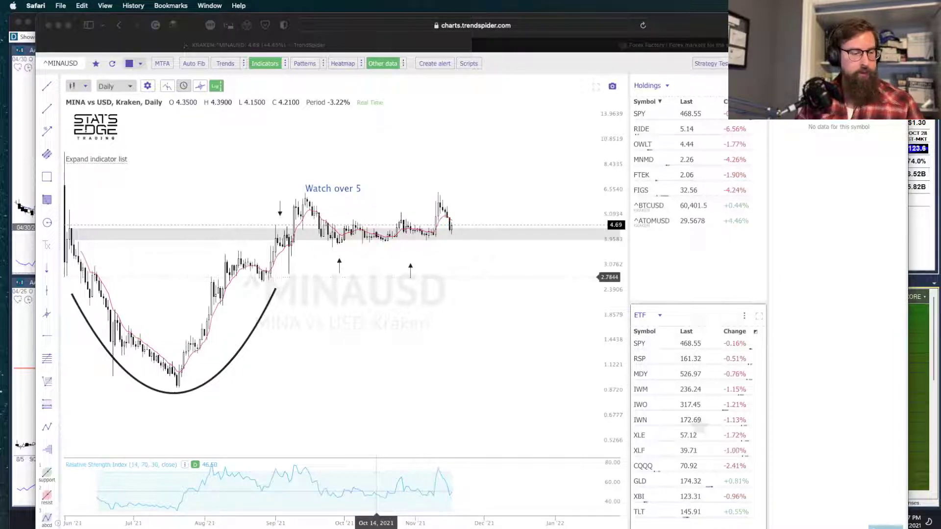
# Load the BTCUSD daily chart
pyautogui.click(378, 380)
pyautogui.write('BT')
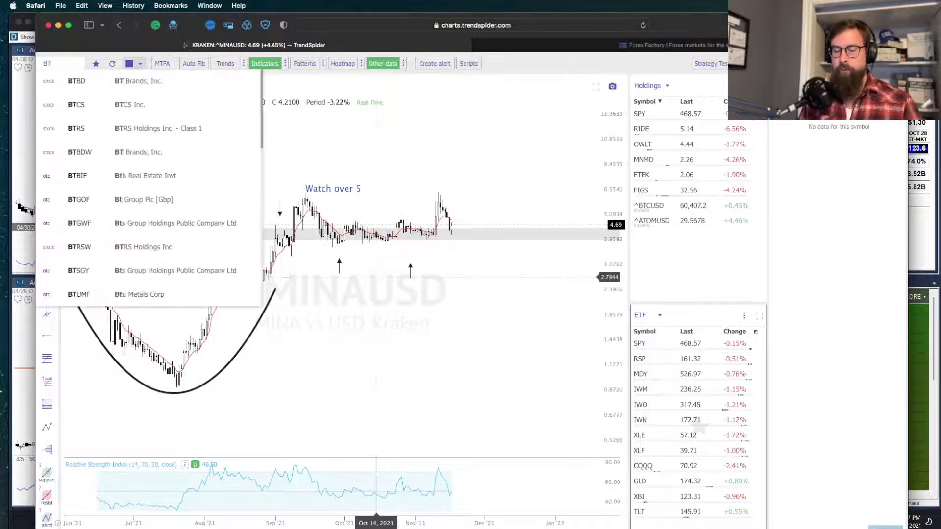
pyautogui.write('CUSD')
pyautogui.press('Return')
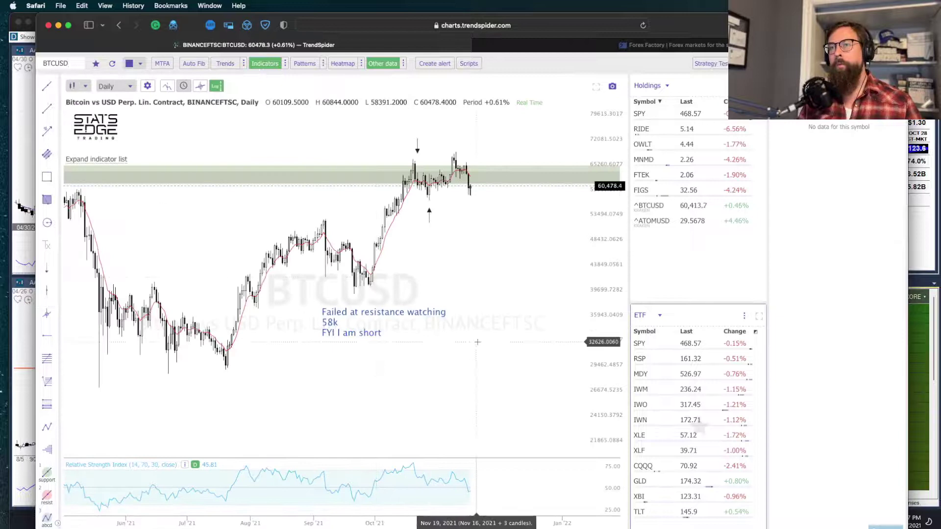
# Draw temporary red arrows along the rising line under the recent Bitcoin lows and at its break, and clear them
pyautogui.scroll(-2, 479, 342)
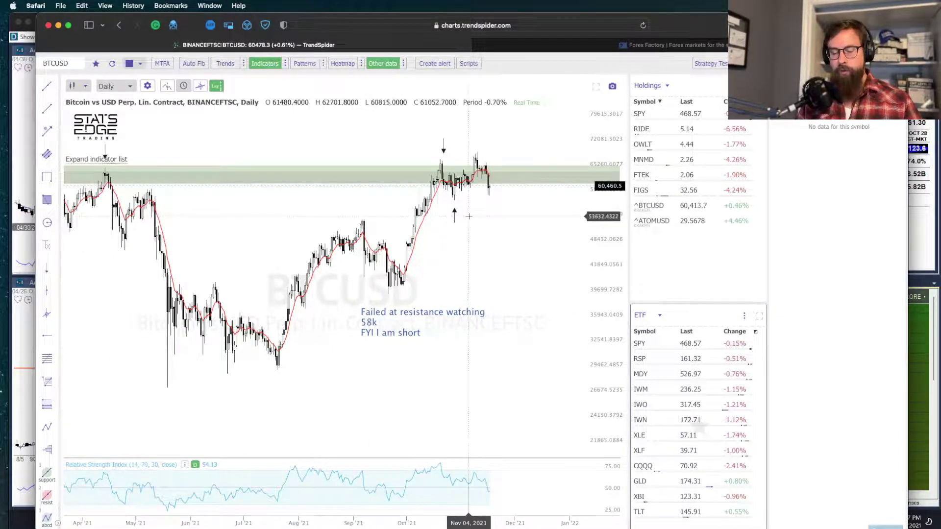
pyautogui.hotkey('ctrl', 'a')
pyautogui.moveTo(451, 198)
pyautogui.mouseDown()
pyautogui.moveTo(530, 144)
pyautogui.moveTo(533, 170)
pyautogui.moveTo(504, 182)
pyautogui.moveTo(494, 173)
pyautogui.mouseUp()
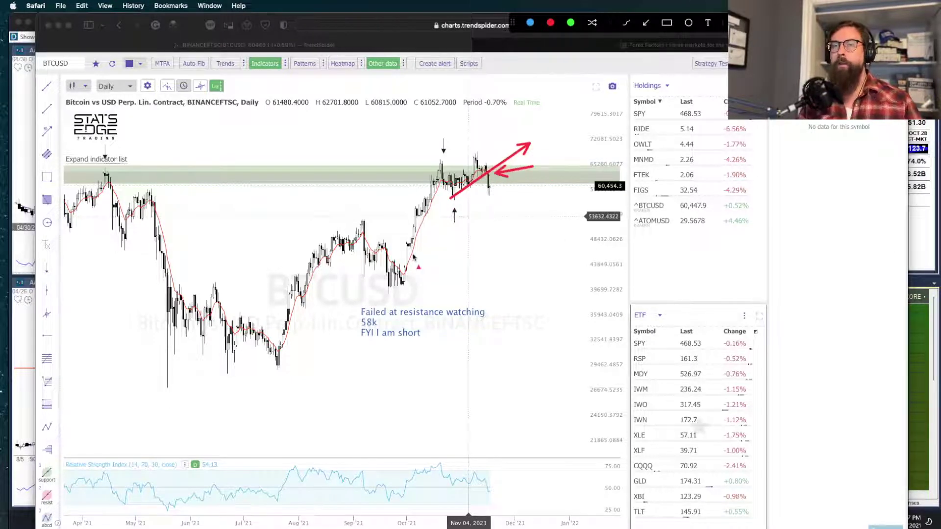
pyautogui.press('Escape')
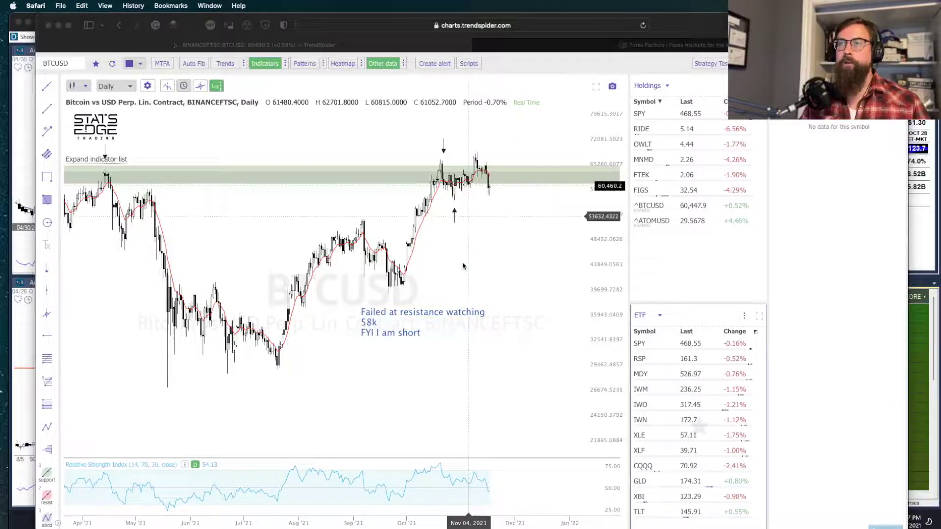
# Draw a temporary arrow along the latest Bitcoin candles at the green resistance zone, using a longer price history, and clear it
pyautogui.scroll(-5, 463, 263)
pyautogui.scroll(1, 437, 269)
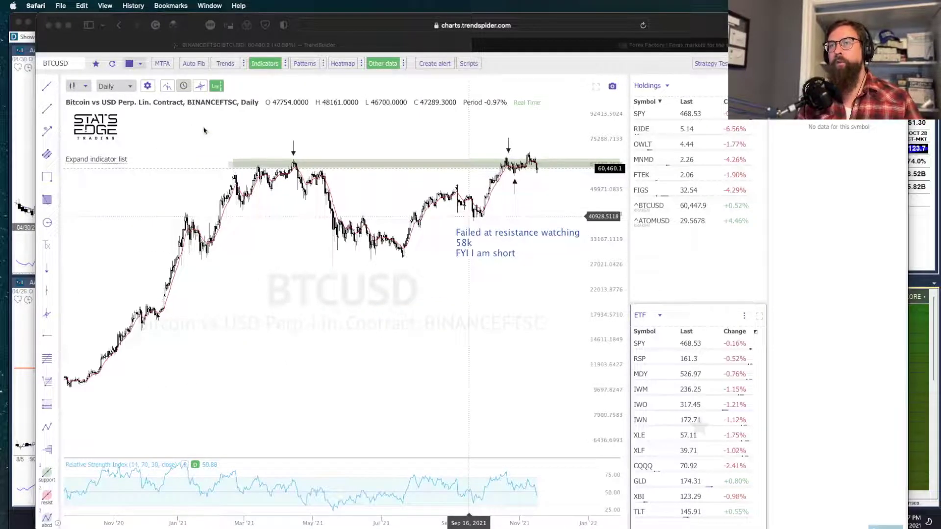
pyautogui.hotkey('ctrl', 'alt', 'a')
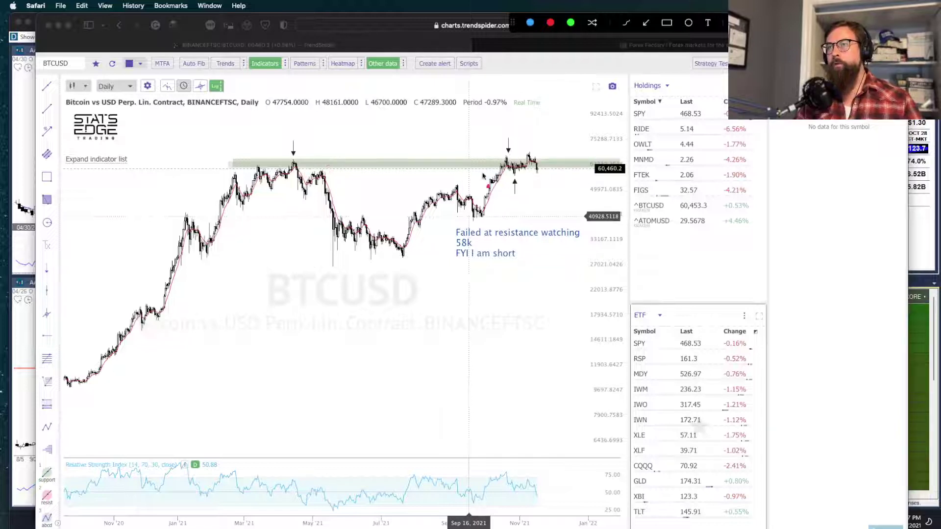
pyautogui.moveTo(496, 171)
pyautogui.mouseDown()
pyautogui.moveTo(509, 156)
pyautogui.moveTo(514, 169)
pyautogui.moveTo(527, 154)
pyautogui.moveTo(538, 166)
pyautogui.mouseUp()
pyautogui.press('Escape')
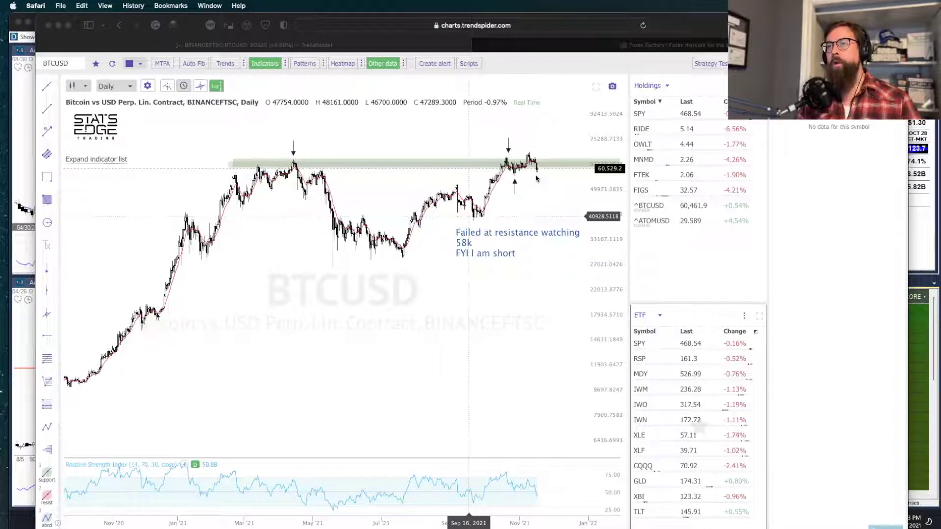
# Draw a temporary horizontal arrow extending forward from the recent Bitcoin swing low below the green zone, and clear it
pyautogui.scroll(5, 532, 188)
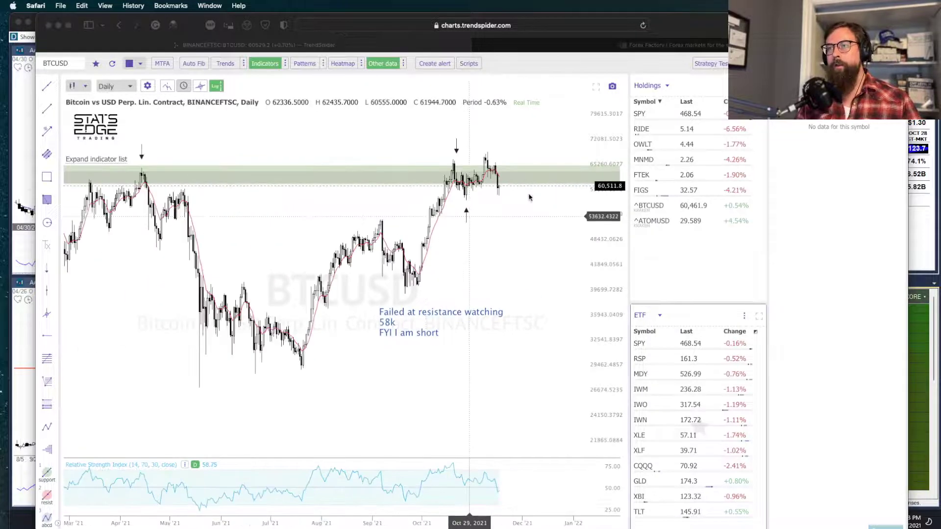
pyautogui.scroll(3, 528, 205)
pyautogui.hotkey('ctrl', 'a')
pyautogui.moveTo(433, 200)
pyautogui.mouseDown()
pyautogui.moveTo(510, 189)
pyautogui.moveTo(578, 201)
pyautogui.mouseUp()
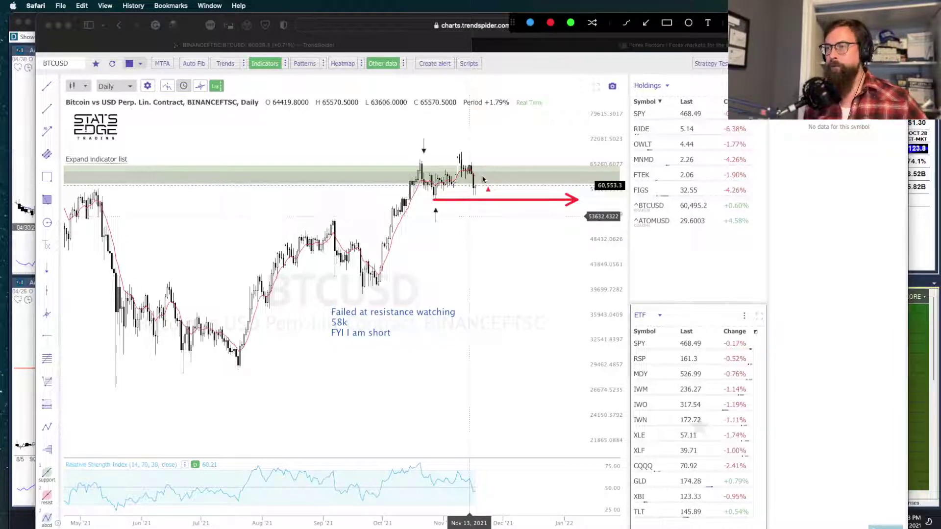
pyautogui.press('Escape')
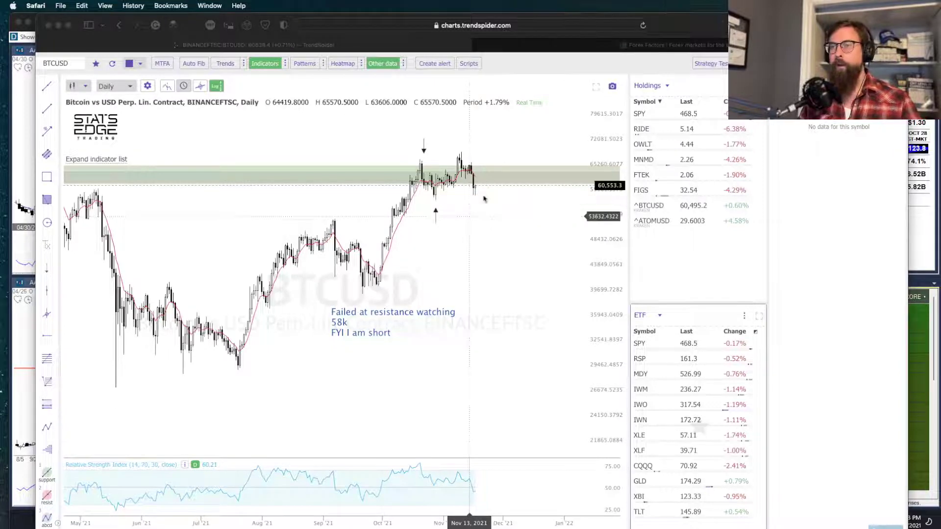
# Load the USDJPY daily chart
pyautogui.click(493, 231)
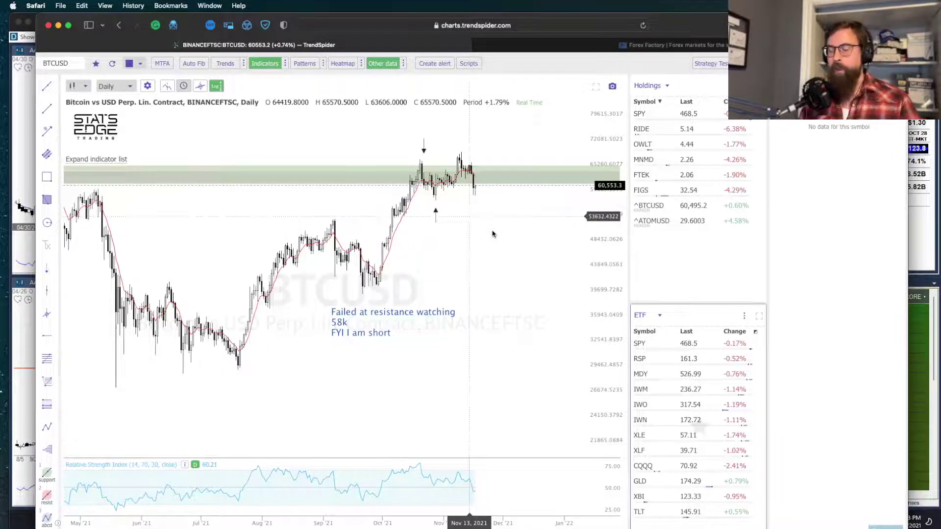
pyautogui.write('USDJPY')
pyautogui.press('Return')
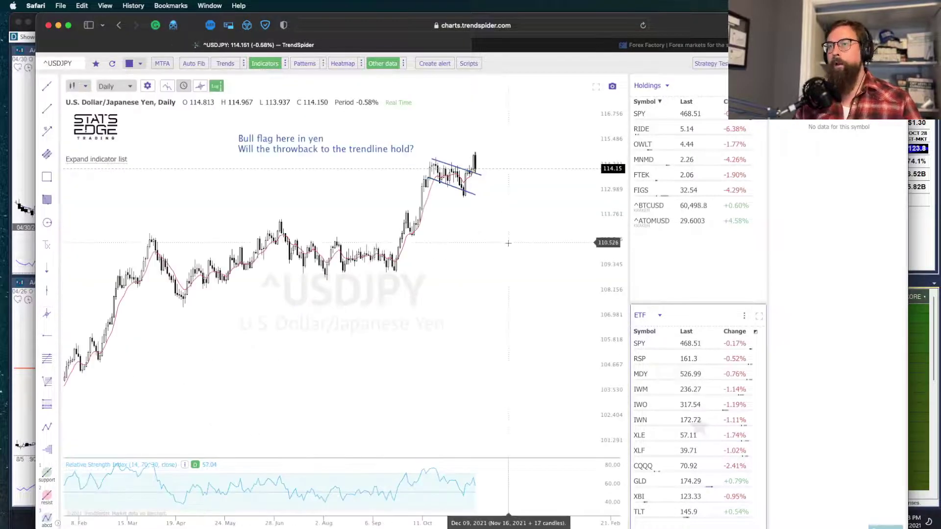
# Trace the upper and lower trendlines of the yen bull flag with two temporary red arrows, and clear them
pyautogui.scroll(-1, 451, 310)
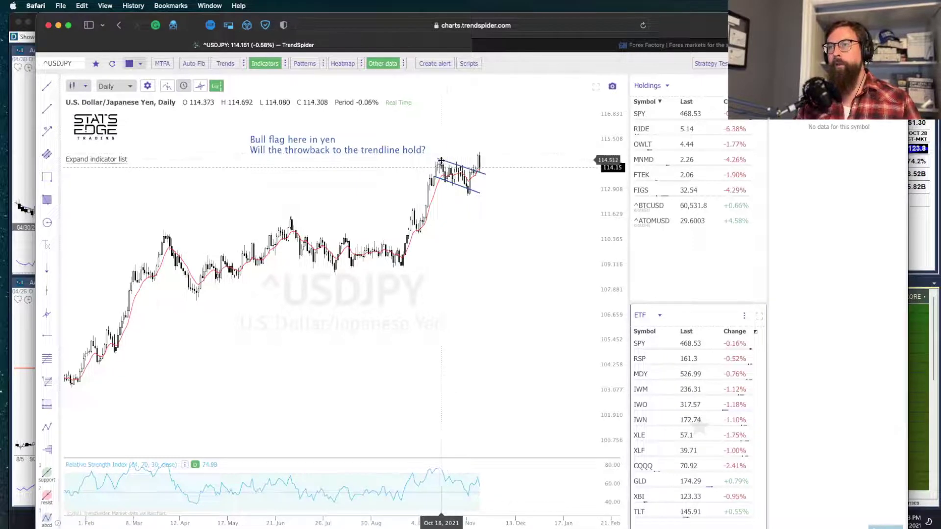
pyautogui.press('super+shift+a')
pyautogui.moveTo(432, 156); pyautogui.dragTo(510, 181)
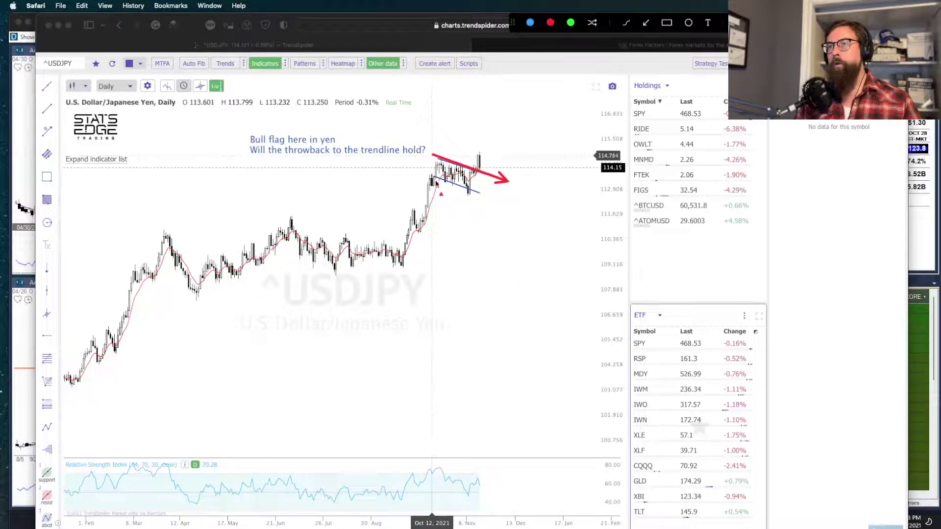
pyautogui.moveTo(422, 173); pyautogui.dragTo(504, 203)
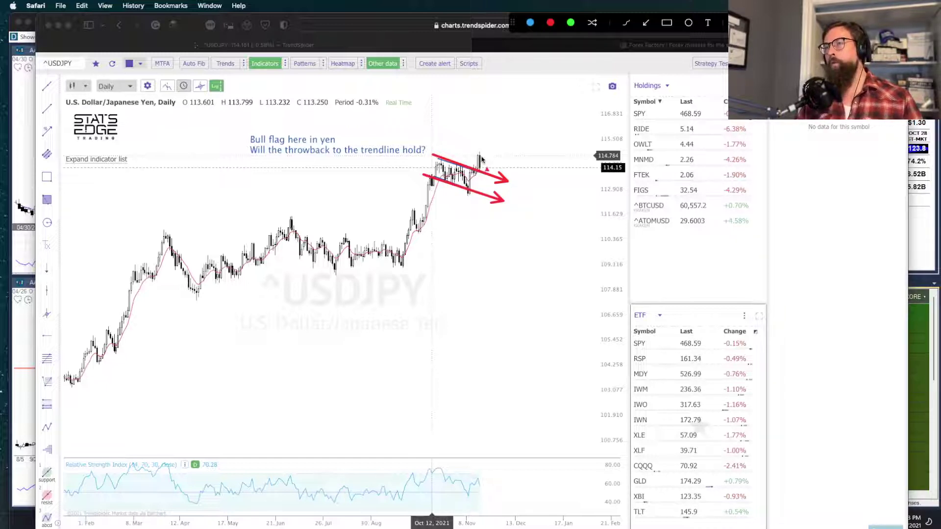
pyautogui.press('Escape')
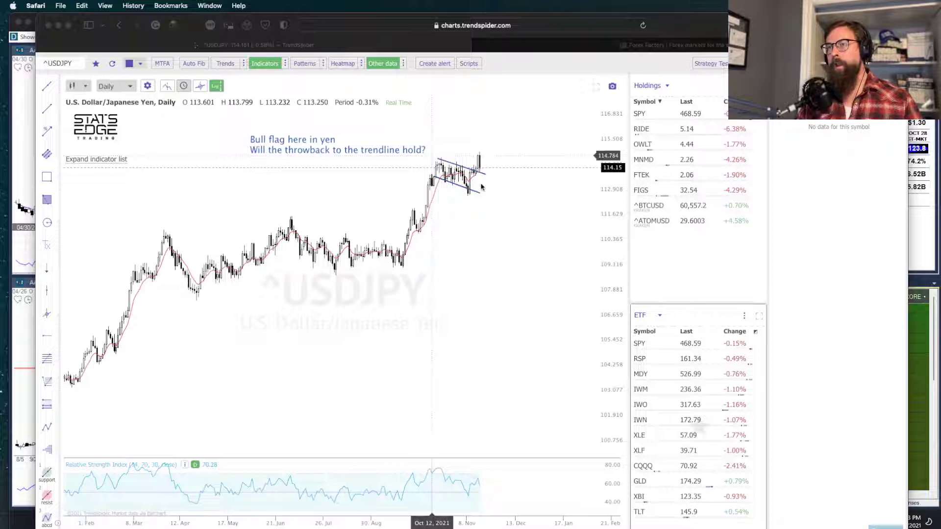
# Point a temporary arrow up at the flag's upper trendline beneath the latest yen candle, and clear it
pyautogui.hotkey('ctrl', 'a')
pyautogui.moveTo(481, 187); pyautogui.dragTo(481, 172)
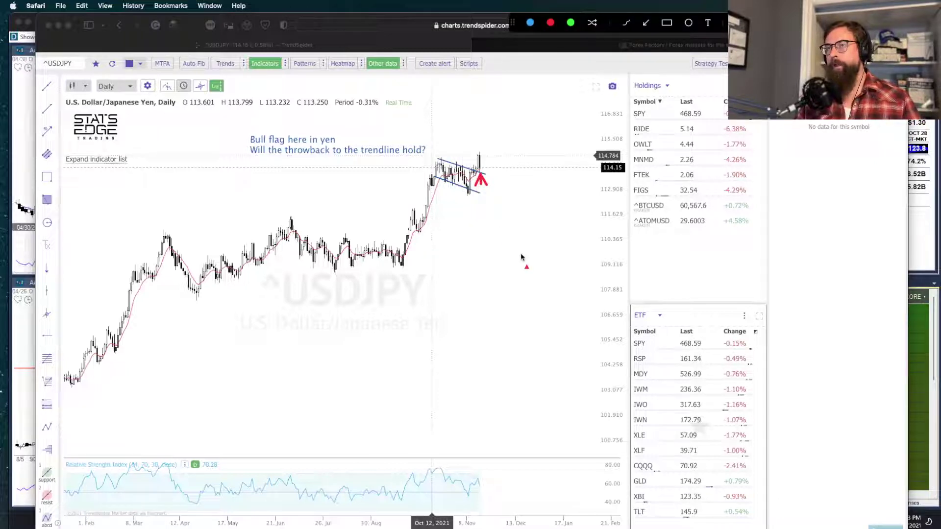
pyautogui.press('Escape')
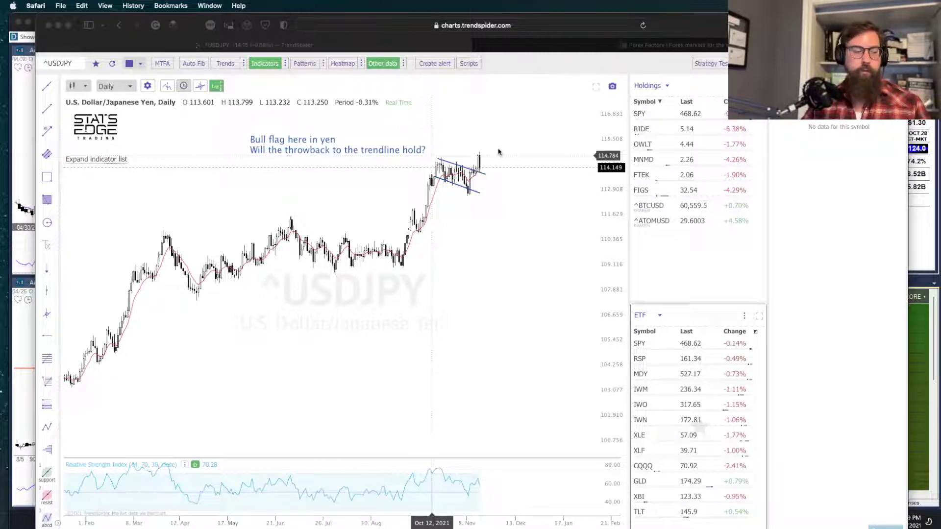
# Load the USDCAD daily chart
pyautogui.click(481, 221)
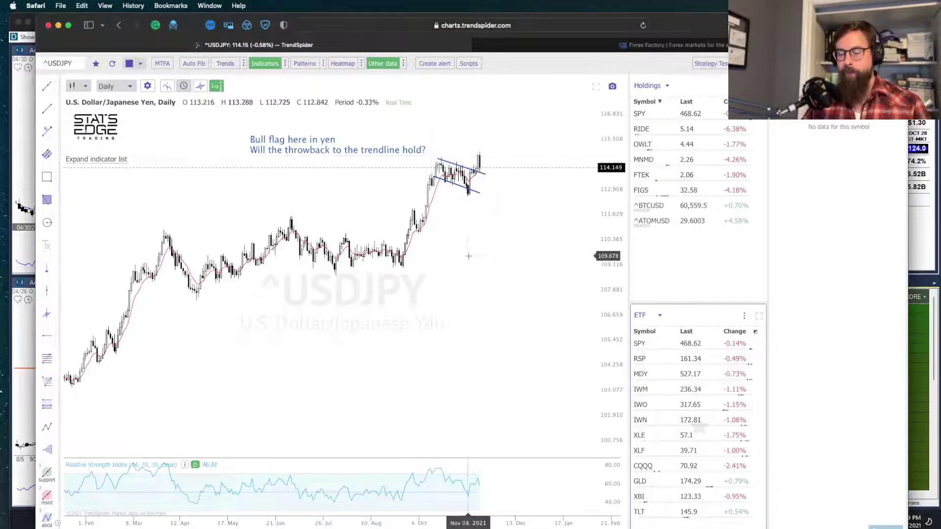
pyautogui.write('USDCAD')
pyautogui.press('Return')
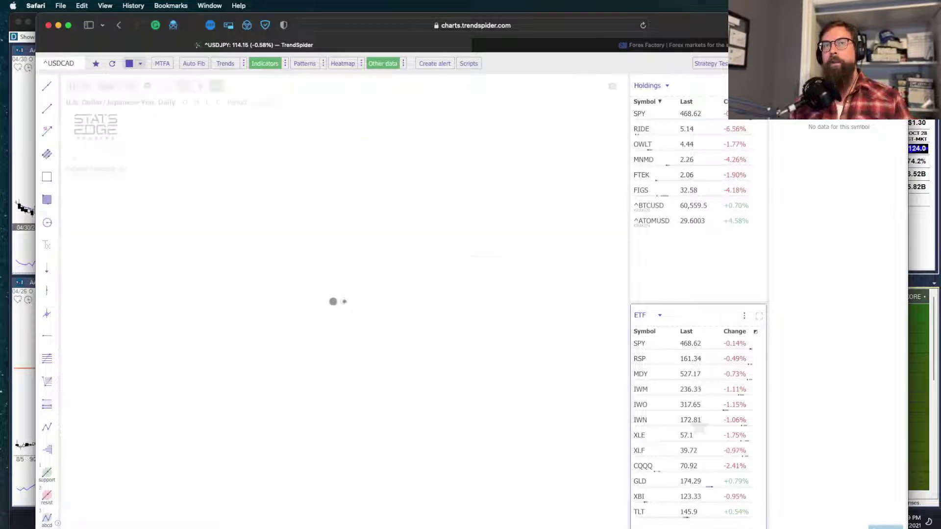
# Mark three lows around the lower green support zone with temporary upward arrows on a longer USDCAD history, and clear them
pyautogui.scroll(-3, 472, 378)
pyautogui.scroll(-1, 357, 327)
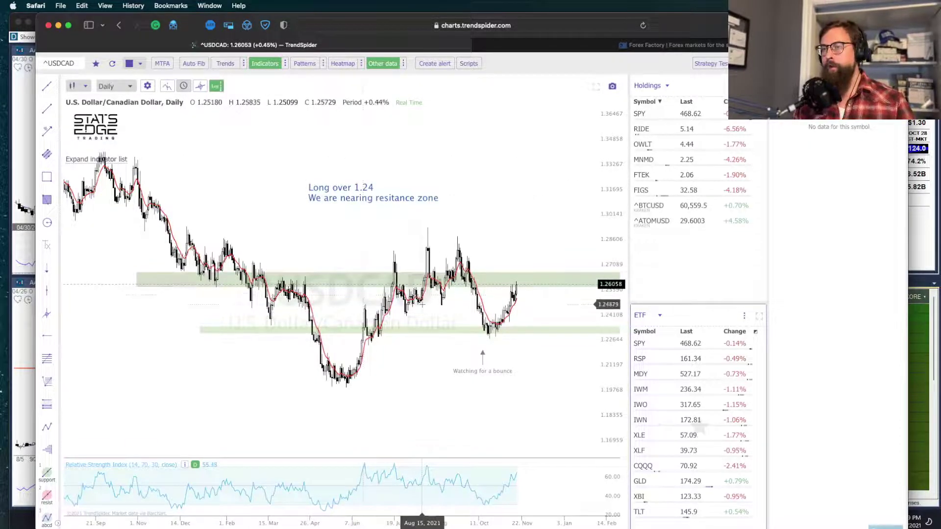
pyautogui.hotkey('ctrl', 'a')
pyautogui.moveTo(278, 374); pyautogui.dragTo(275, 330)
pyautogui.moveTo(390, 386); pyautogui.dragTo(386, 341)
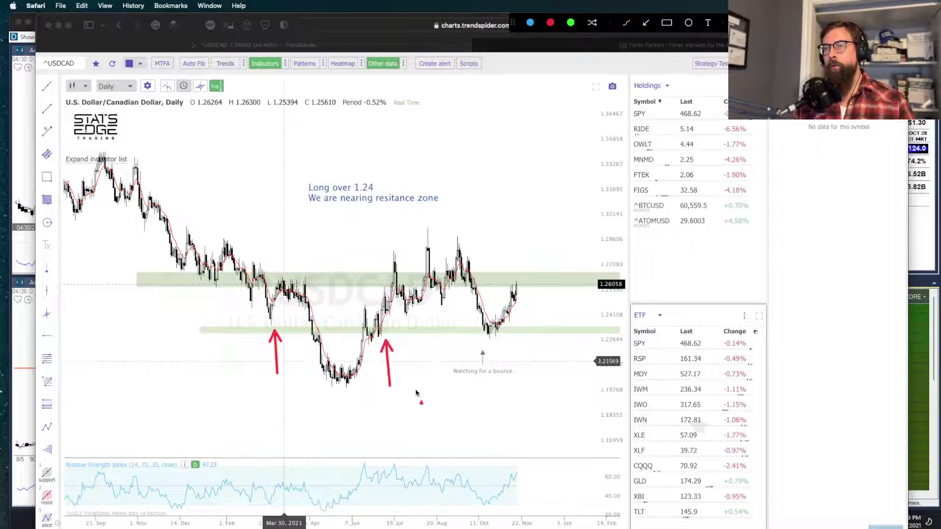
pyautogui.moveTo(502, 399); pyautogui.dragTo(489, 341)
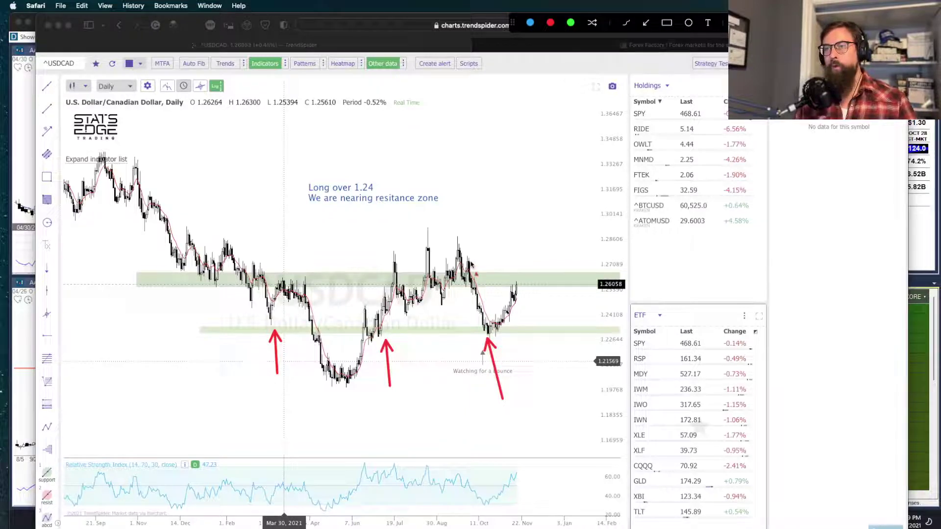
pyautogui.press('Escape')
# Draw a temporary arrow rising from the mid-2021 USDCAD low and another pointing up at that low, clearing each one
pyautogui.hotkey('ctrl', 'shift', 'a')
pyautogui.moveTo(337, 390); pyautogui.dragTo(554, 312)
pyautogui.hotkey('ctrl', 'shift', 'a')
pyautogui.hotkey('ctrl', 'shift', 'a')
pyautogui.moveTo(315, 448); pyautogui.dragTo(331, 396)
pyautogui.hotkey('ctrl', 'shift', 'a')
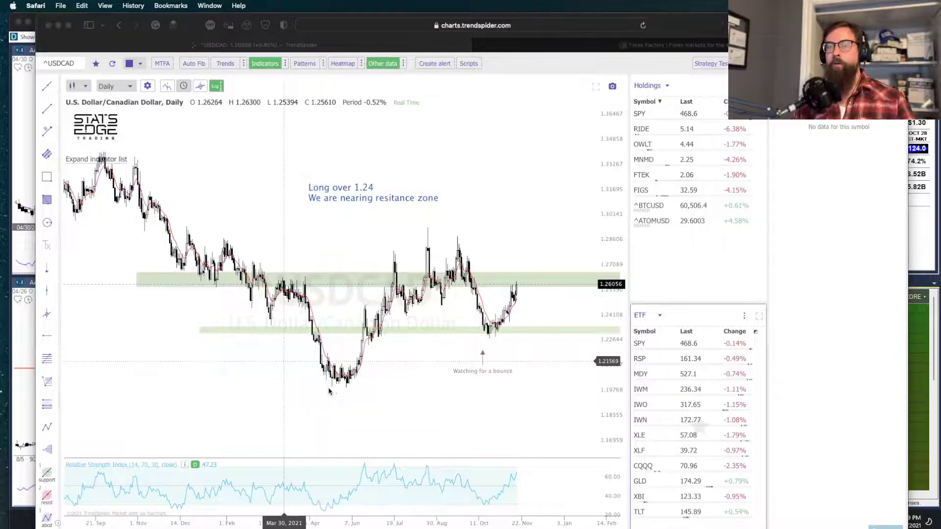
# Trace the USDCAD downtrend from the 2020 high to the mid-2021 low with a temporary arrow, and clear it
pyautogui.scroll(-5, 333, 394)
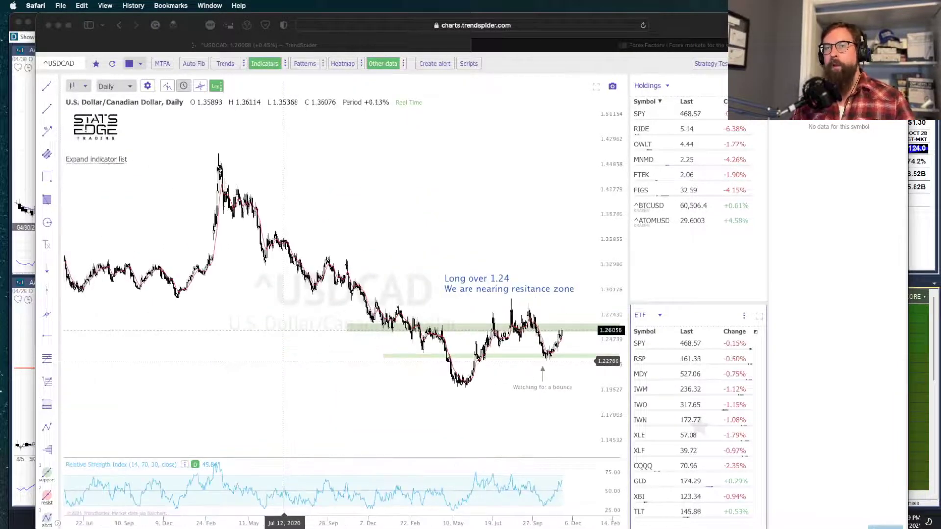
pyautogui.hotkey('ctrl', 'shift', 'a')
pyautogui.moveTo(218, 167); pyautogui.dragTo(472, 386)
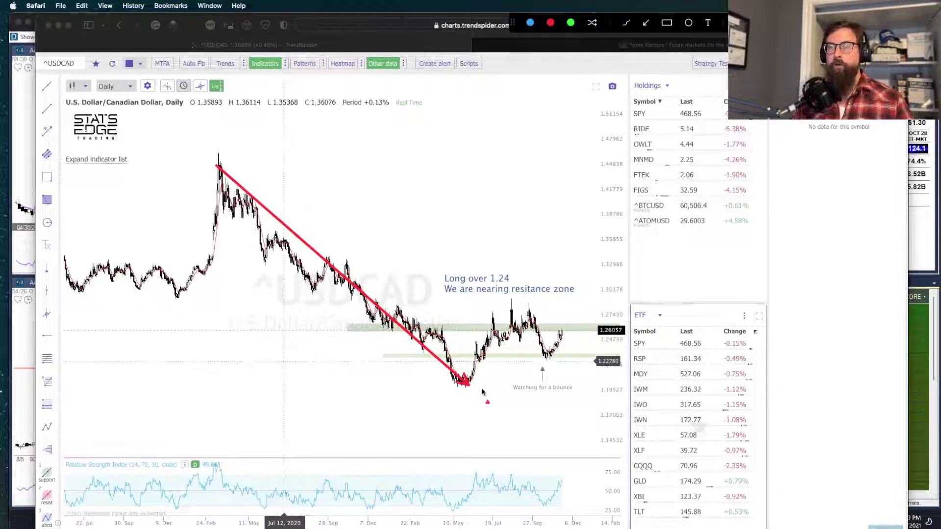
pyautogui.press('Escape')
# Draw red arrows up to the June rise and the October low at the lower green zone on the closer USDCAD view
pyautogui.scroll(5, 439, 396)
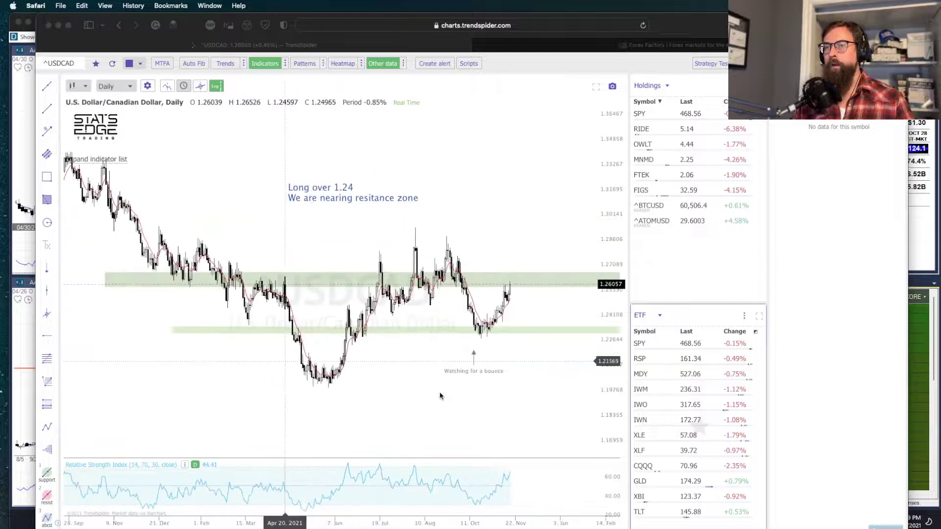
pyautogui.hotkey('ctrl', 'alt', 'a')
pyautogui.moveTo(322, 439); pyautogui.dragTo(345, 343)
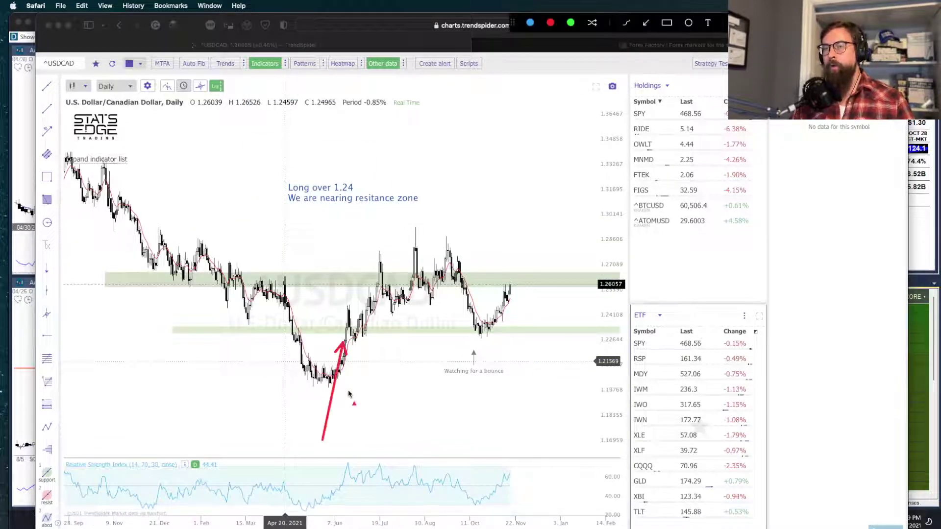
pyautogui.moveTo(421, 418); pyautogui.dragTo(474, 331)
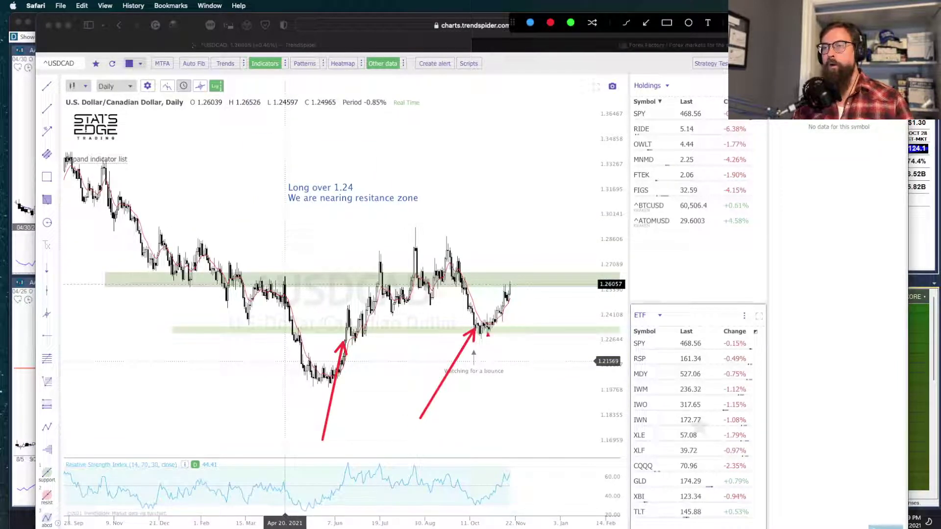
# Draw temporary arrows across the mid-2021 USDCAD highs and steeply upward from the latest candle, and clear all the arrows
pyautogui.moveTo(358, 253)
pyautogui.mouseDown()
pyautogui.moveTo(552, 273)
pyautogui.moveTo(615, 269)
pyautogui.moveTo(602, 256)
pyautogui.mouseUp()
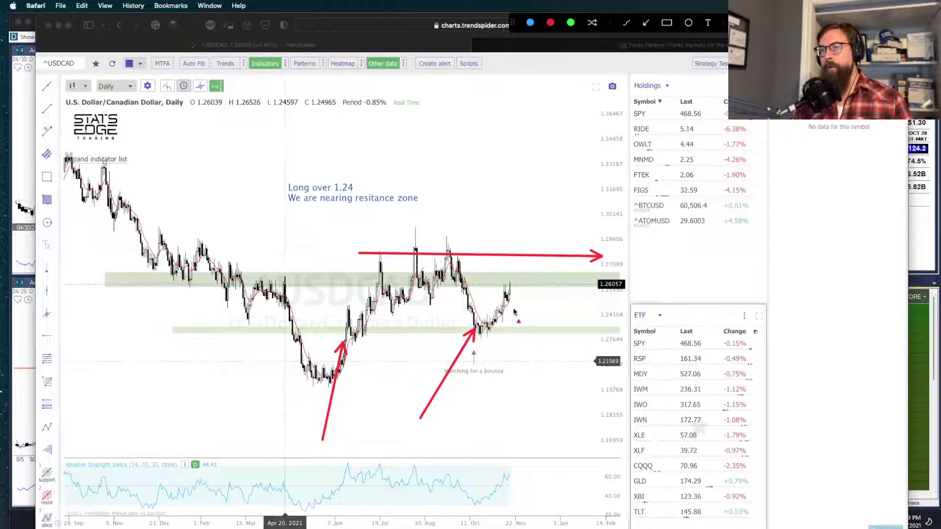
pyautogui.moveTo(511, 296); pyautogui.dragTo(557, 183)
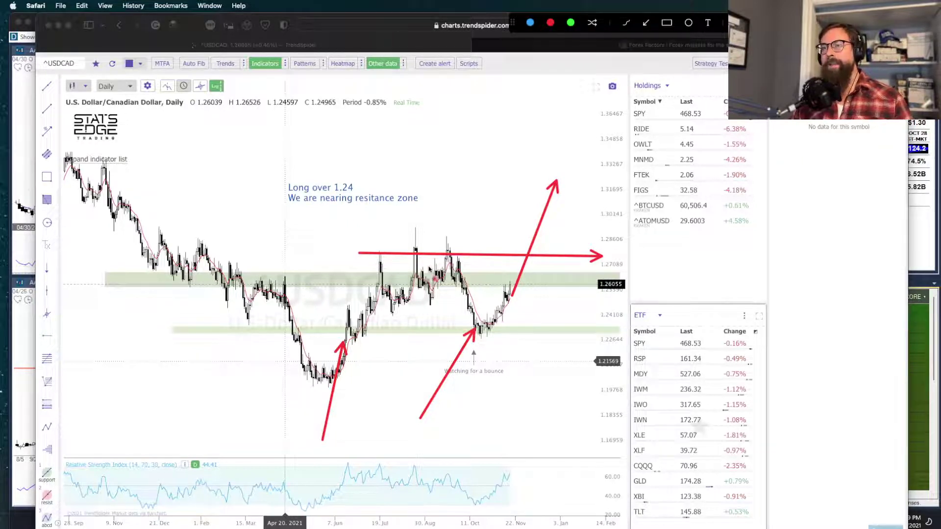
pyautogui.press('Escape')
# Mark the mid-2021 USDCAD low, the October low and the area above the upper green zone with temporary upward arrows, and clear them
pyautogui.hotkey('ctrl', 'a')
pyautogui.moveTo(317, 425); pyautogui.dragTo(330, 387)
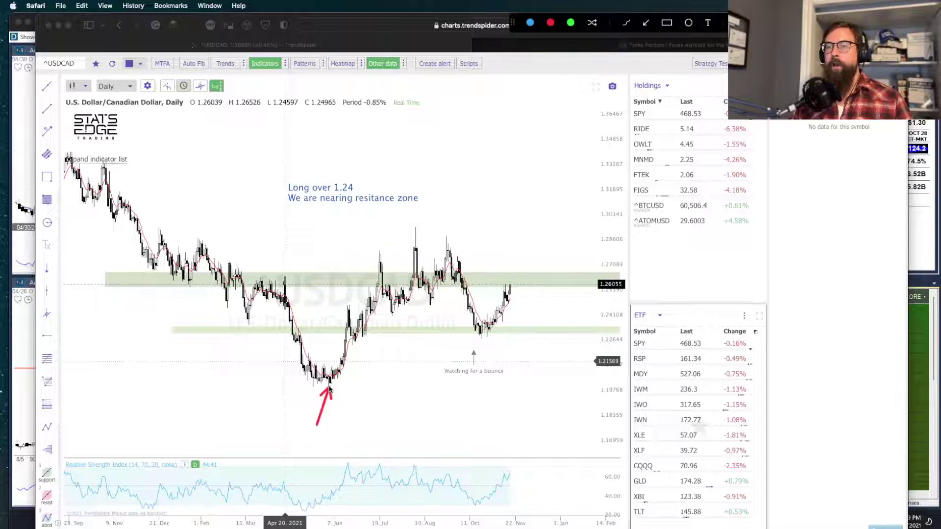
pyautogui.moveTo(488, 398); pyautogui.dragTo(497, 334)
pyautogui.moveTo(531, 273); pyautogui.dragTo(528, 246)
pyautogui.press('Escape')
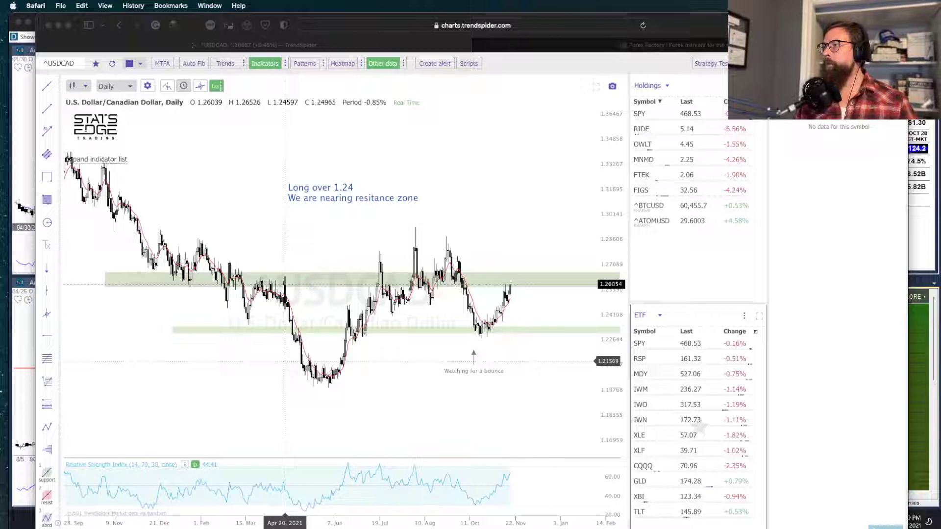
# Switch to Trade Ideas and load SPY in the daily chart, zoomed in on its recent candles
pyautogui.click(929, 227)
pyautogui.click(287, 185)
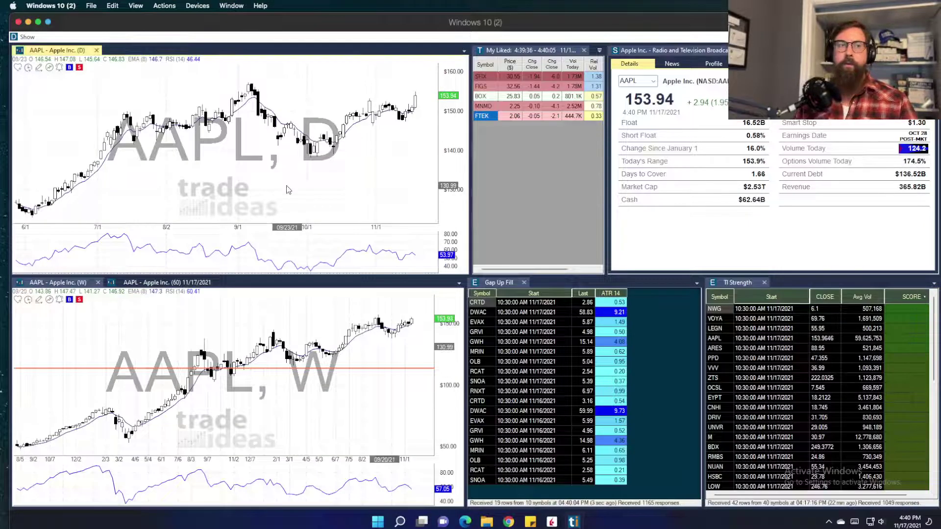
pyautogui.write('SPY')
pyautogui.press('Return')
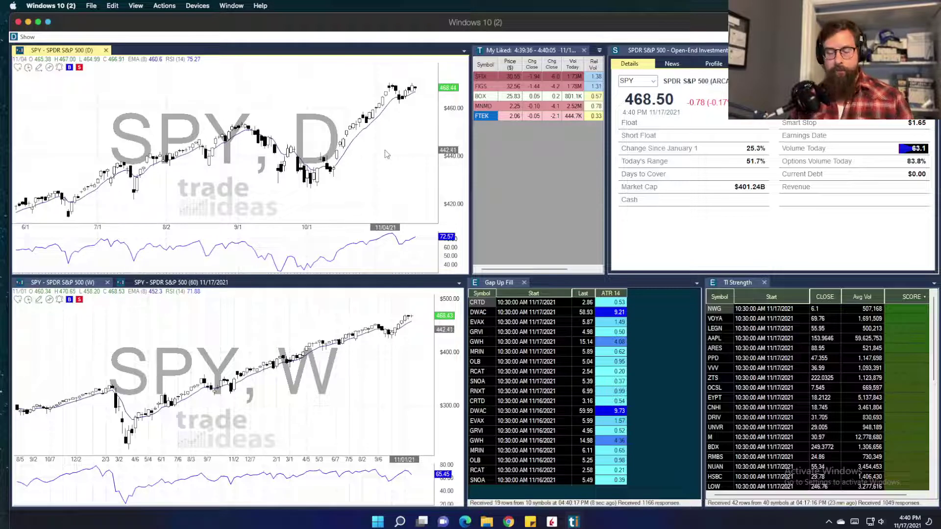
pyautogui.scroll(5, 385, 152)
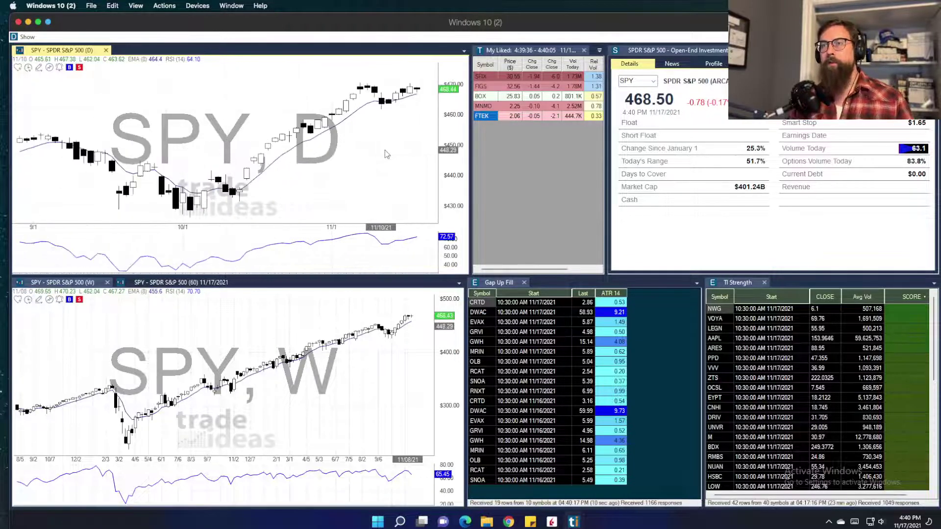
pyautogui.scroll(3, 385, 153)
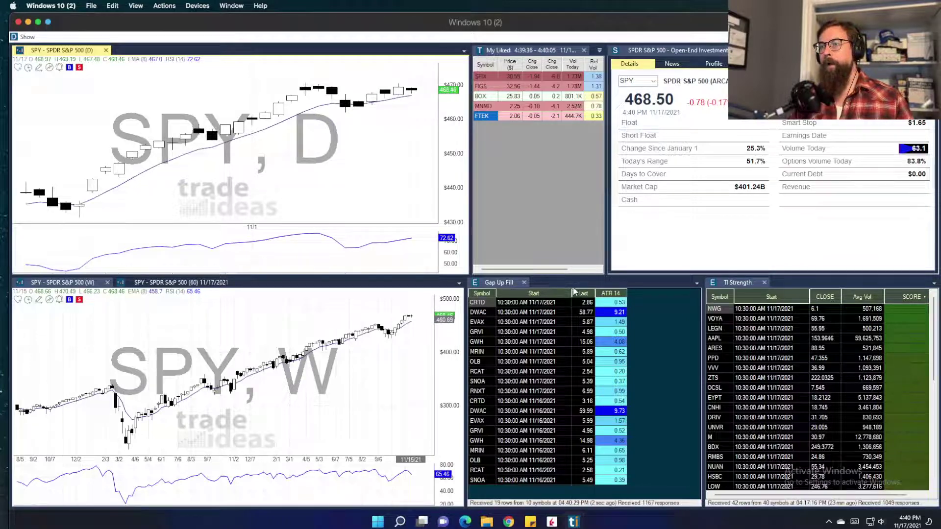
# Close the Gap Up Fill and TI Strength scans and the weekly and 60-minute SPY charts
pyautogui.click(523, 283)
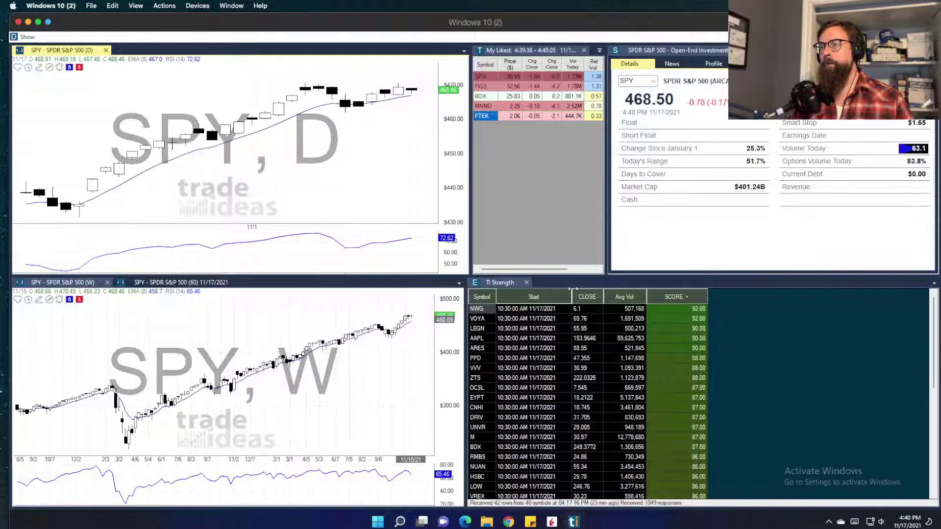
pyautogui.click(526, 282)
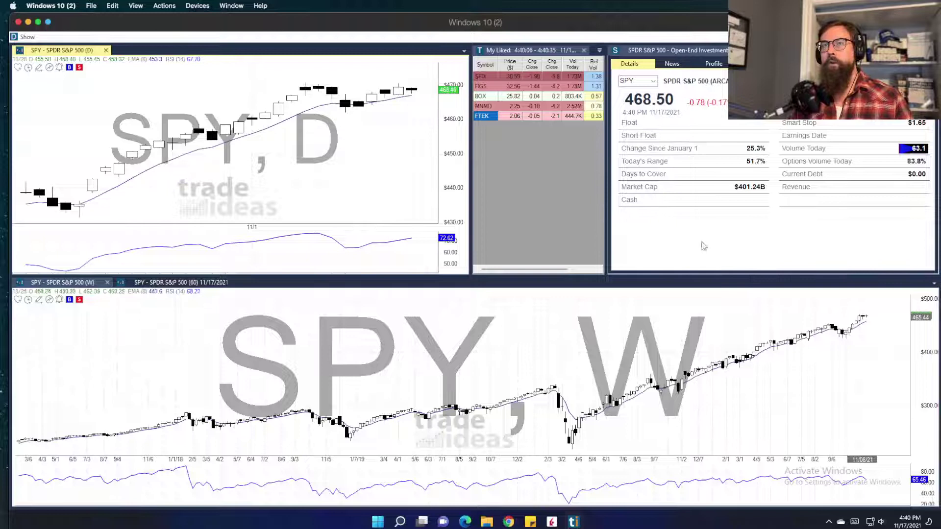
pyautogui.click(108, 282)
pyautogui.click(107, 283)
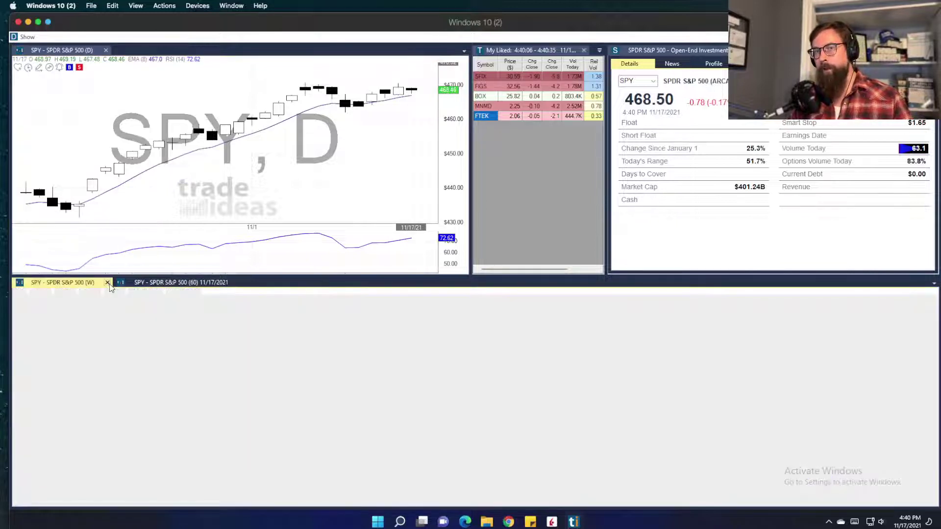
pyautogui.click(143, 283)
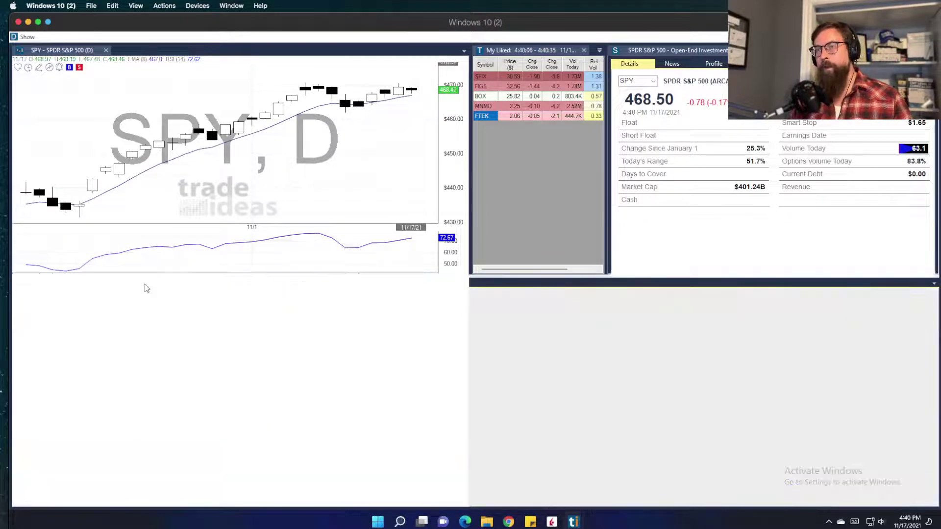
# Close the My Liked watchlist and widen the SPY daily chart over most of the window
pyautogui.click(596, 62)
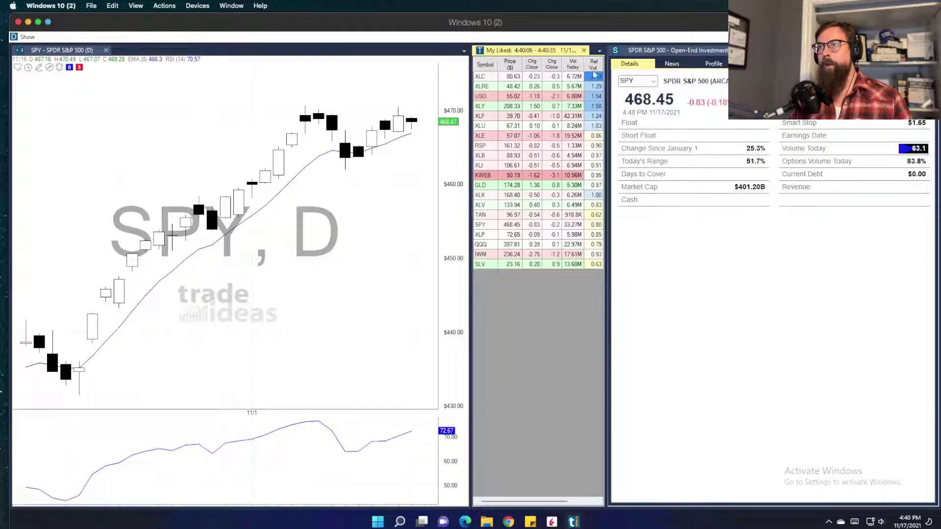
pyautogui.click(583, 51)
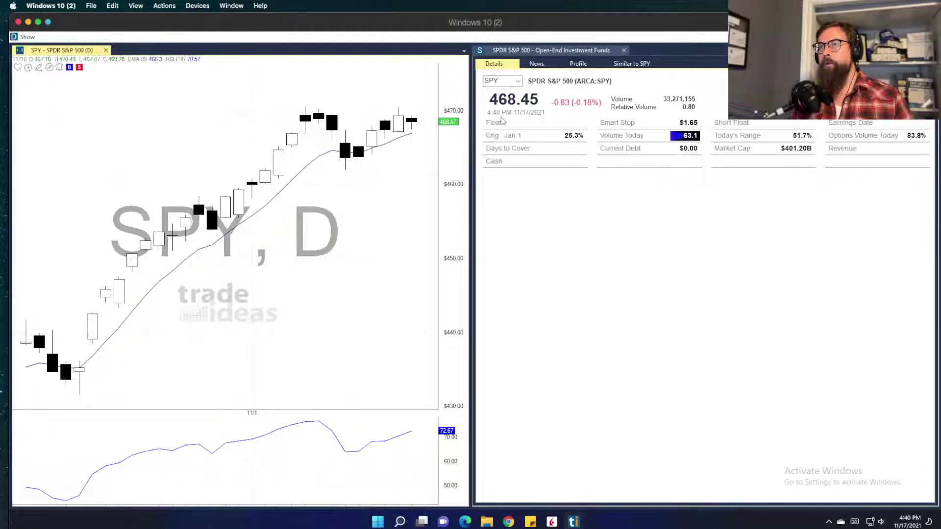
pyautogui.moveTo(471, 162); pyautogui.dragTo(743, 164)
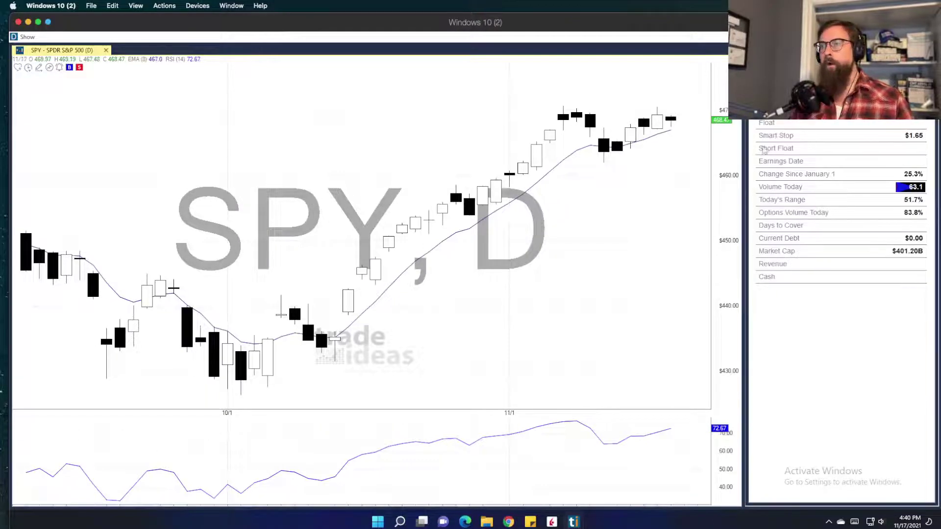
# Point a temporary red arrow up at the latest SPY daily candle, and clear it
pyautogui.hotkey('ctrl', 'a')
pyautogui.moveTo(679, 192); pyautogui.dragTo(668, 137)
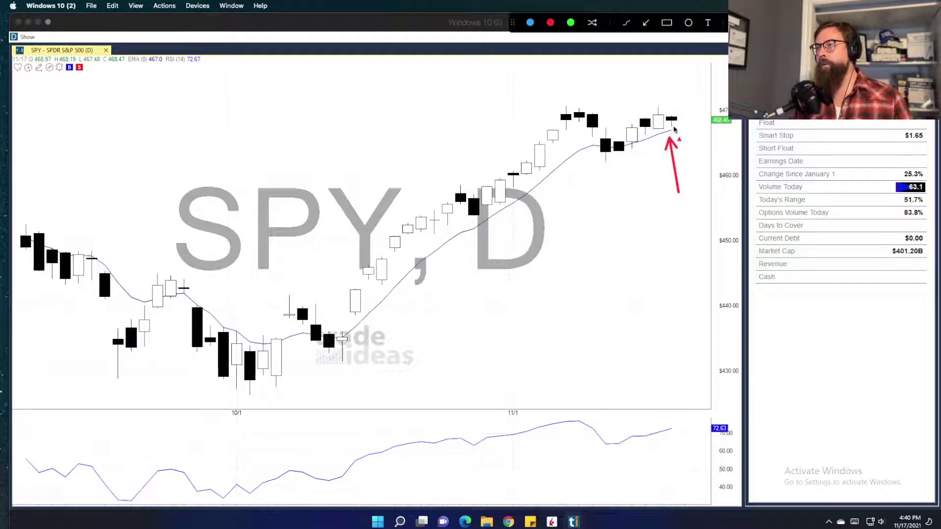
pyautogui.press('Escape')
# Mark SPY's early-September high, September–October lows, and the November rally and pullback with temporary arrows on a longer history, and clear them
pyautogui.scroll(-1, 610, 228)
pyautogui.scroll(-3, 612, 231)
pyautogui.press('super+shift+a')
pyautogui.moveTo(268, 212)
pyautogui.mouseDown()
pyautogui.moveTo(672, 195)
pyautogui.moveTo(704, 204)
pyautogui.mouseUp()
pyautogui.moveTo(312, 424); pyautogui.dragTo(341, 380)
pyautogui.moveTo(399, 385); pyautogui.dragTo(430, 327)
pyautogui.moveTo(476, 369); pyautogui.dragTo(475, 336)
pyautogui.moveTo(532, 358); pyautogui.dragTo(512, 308)
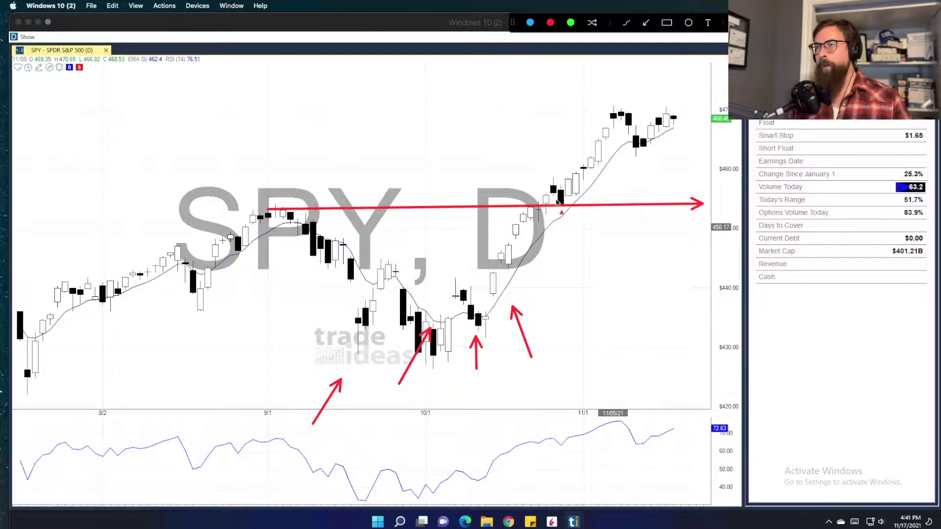
pyautogui.moveTo(541, 214)
pyautogui.mouseDown()
pyautogui.moveTo(630, 81)
pyautogui.moveTo(614, 112)
pyautogui.moveTo(639, 155)
pyautogui.mouseUp()
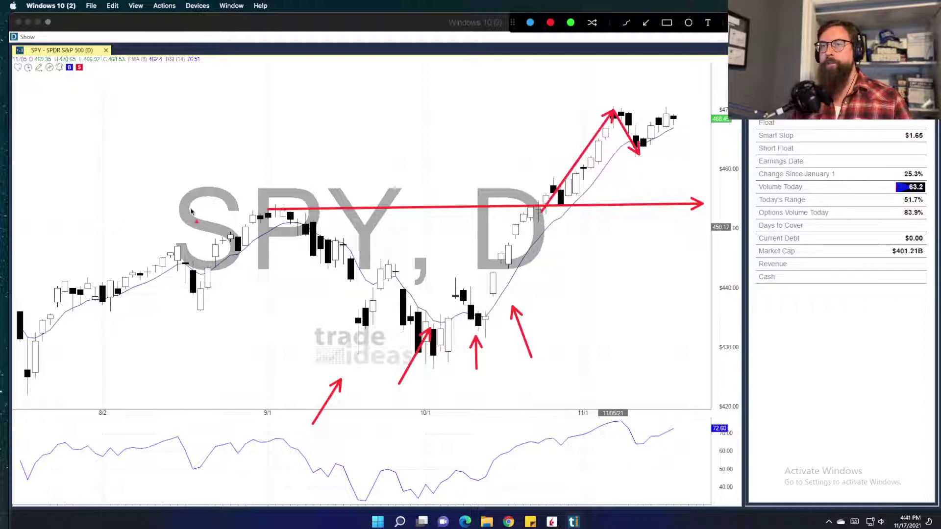
pyautogui.press('Escape')
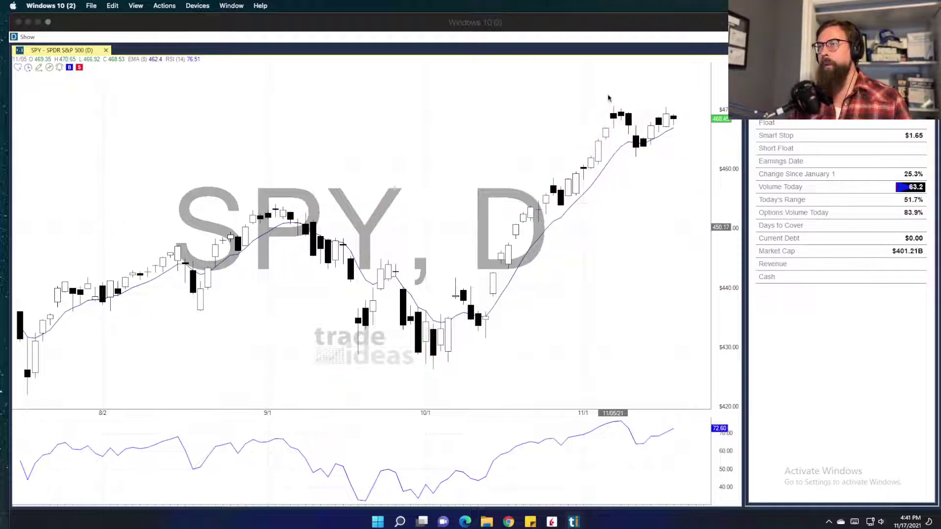
# Mark SPY's rebound, its November-high resistance and the latest candle with temporary arrows, clearing them
pyautogui.moveTo(629, 149); pyautogui.dragTo(657, 122)
pyautogui.press('Escape')
pyautogui.moveTo(604, 110); pyautogui.dragTo(699, 112)
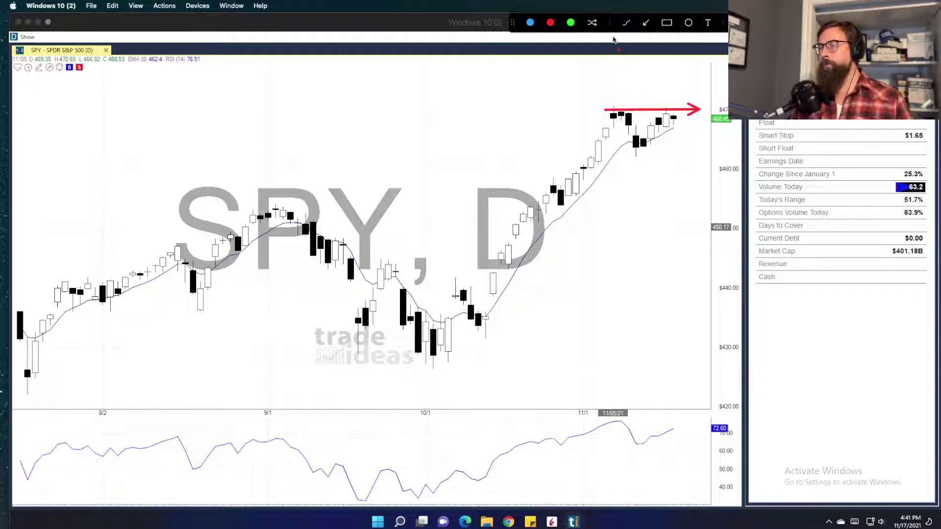
pyautogui.moveTo(666, 156); pyautogui.dragTo(672, 130)
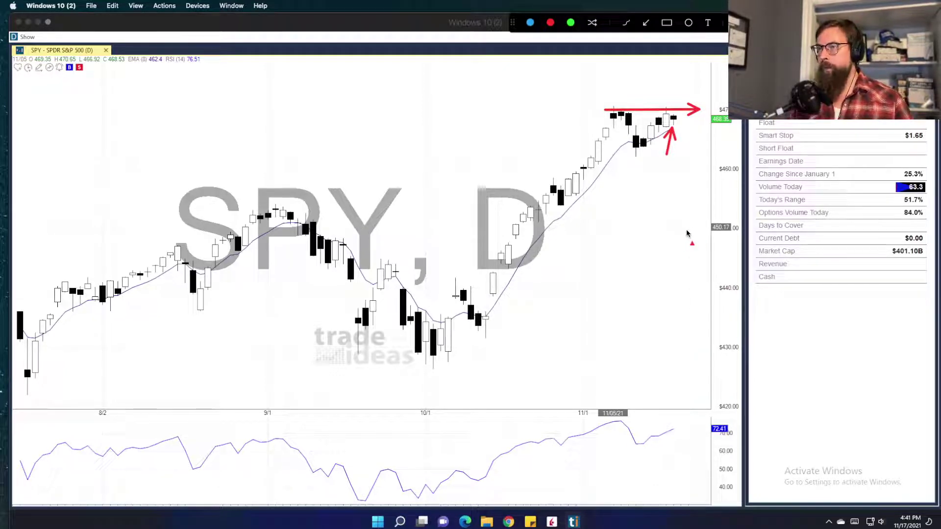
pyautogui.press('Escape')
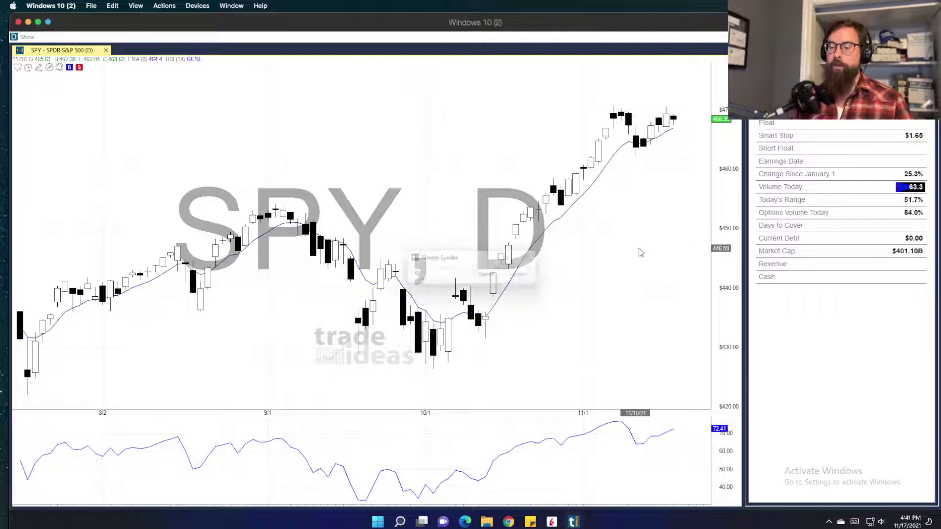
# Load the RSP daily chart and show its history back to before May
pyautogui.write('RSP')
pyautogui.press('Return')
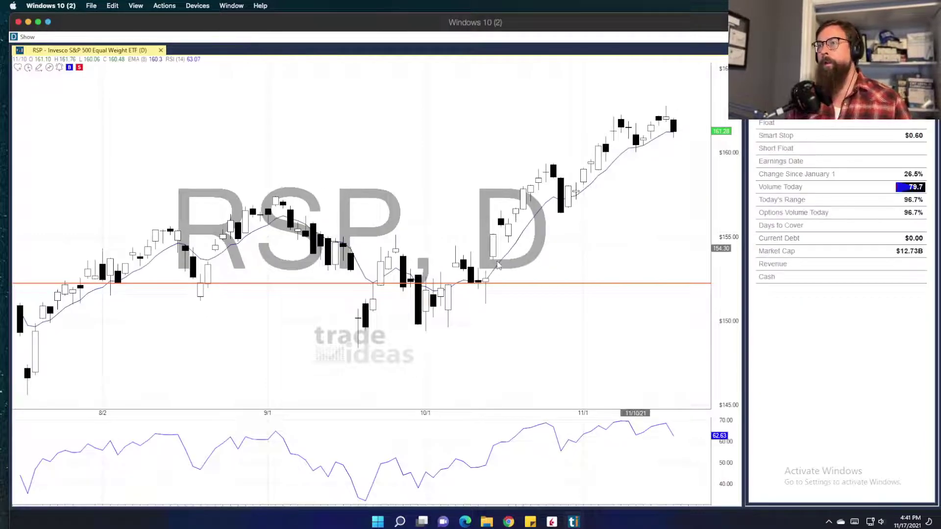
pyautogui.scroll(-8, 518, 301)
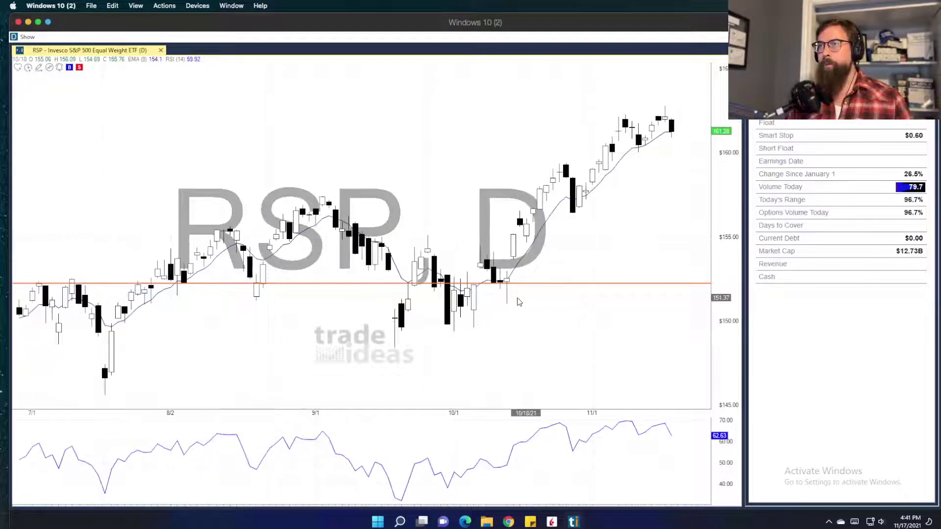
pyautogui.scroll(8, 518, 299)
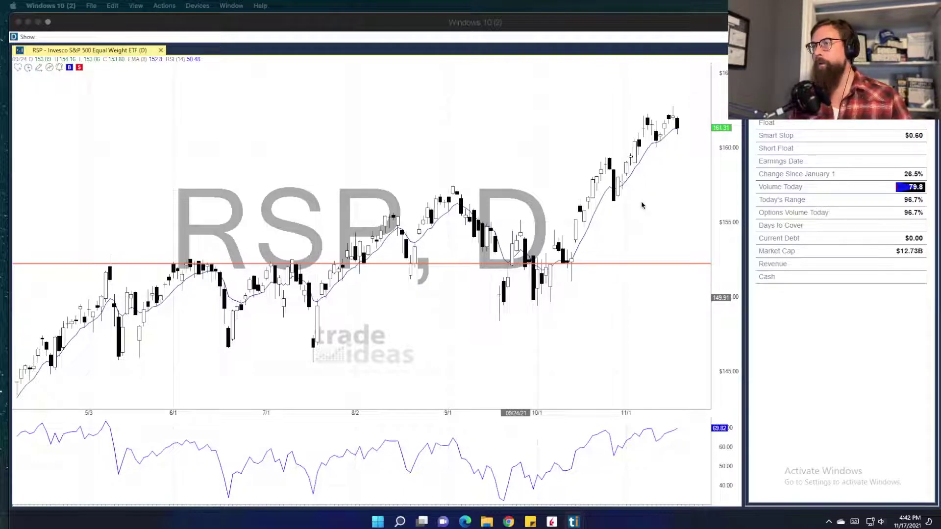
# Load the AAPL daily chart, draw temporary arrows along the late-October high level and toward the latest candles, and clear them
pyautogui.click(566, 155)
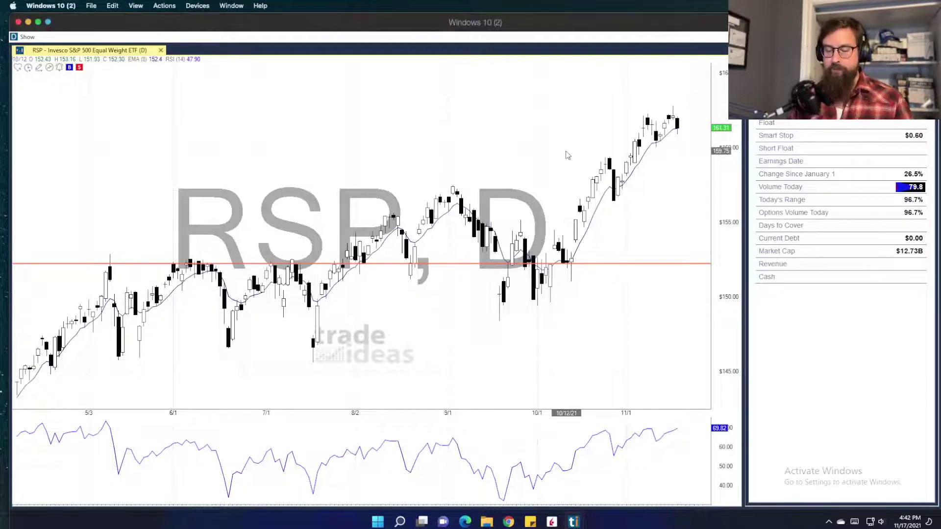
pyautogui.write('aapl')
pyautogui.press('Return')
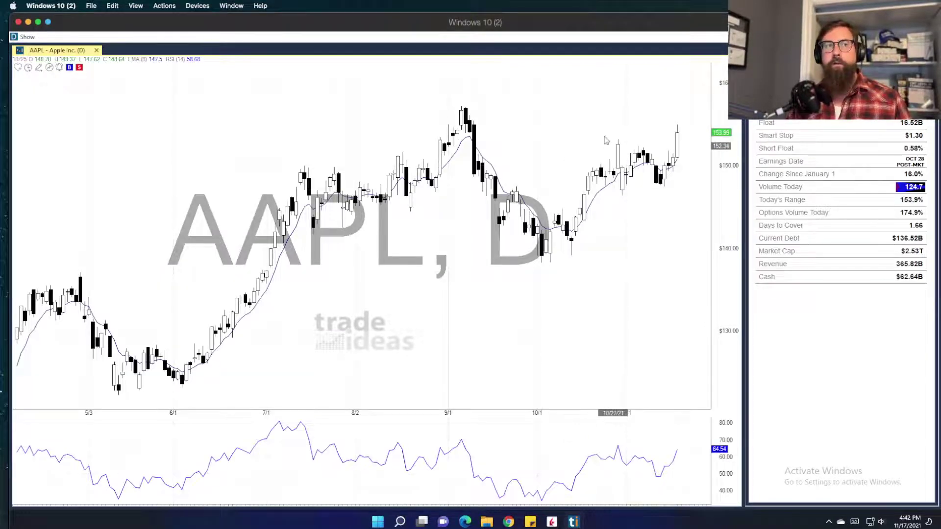
pyautogui.moveTo(599, 148); pyautogui.dragTo(711, 148)
pyautogui.moveTo(650, 109); pyautogui.dragTo(666, 129)
pyautogui.press('Escape')
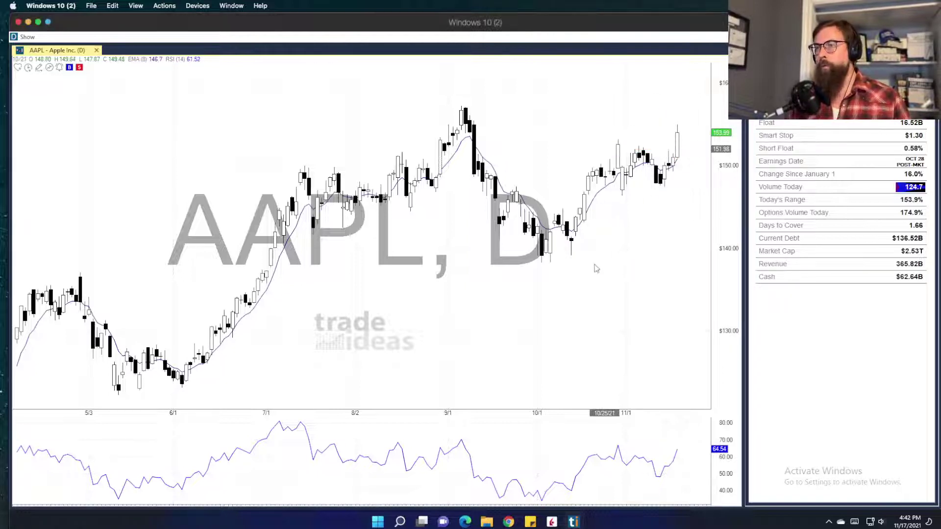
# Load the MDY daily chart, followed by the IWM daily chart with its history extended back to January 2021
pyautogui.write('MDY')
pyautogui.press('Return')
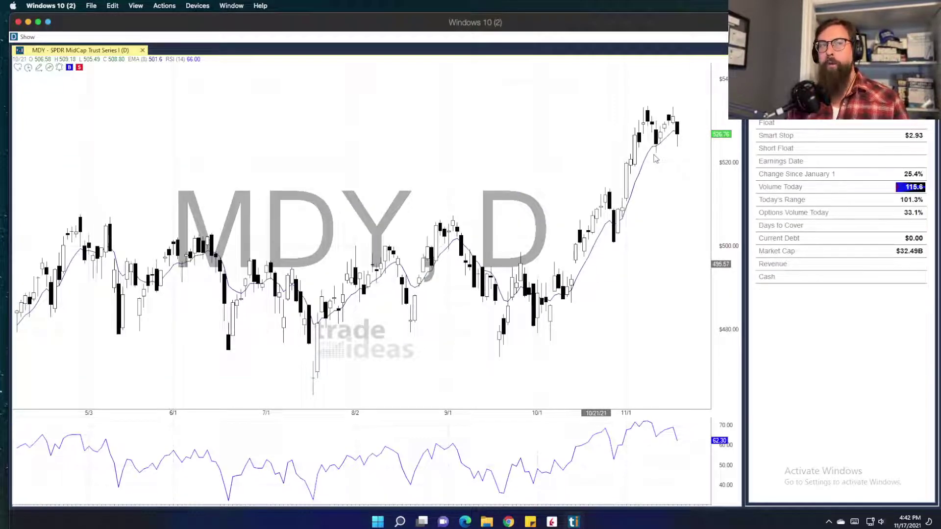
pyautogui.write('IWM')
pyautogui.press('Return')
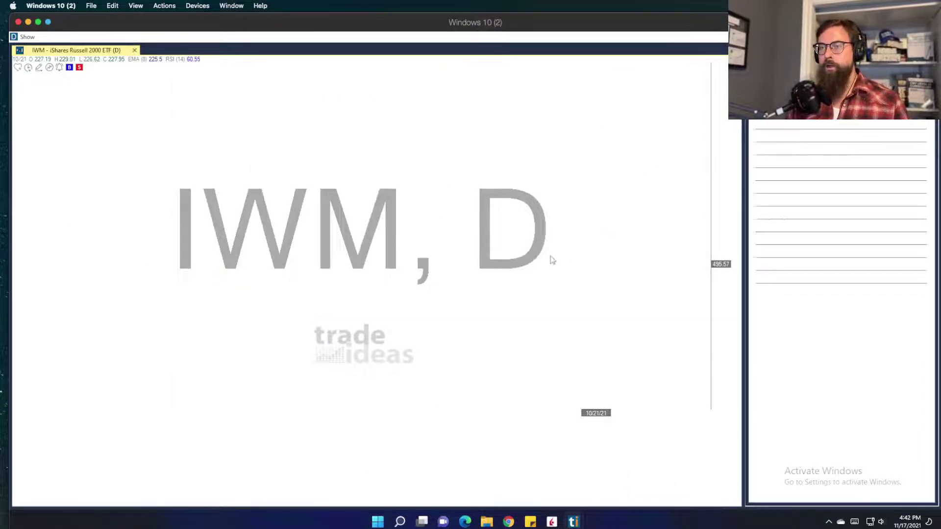
pyautogui.rightClick(559, 276)
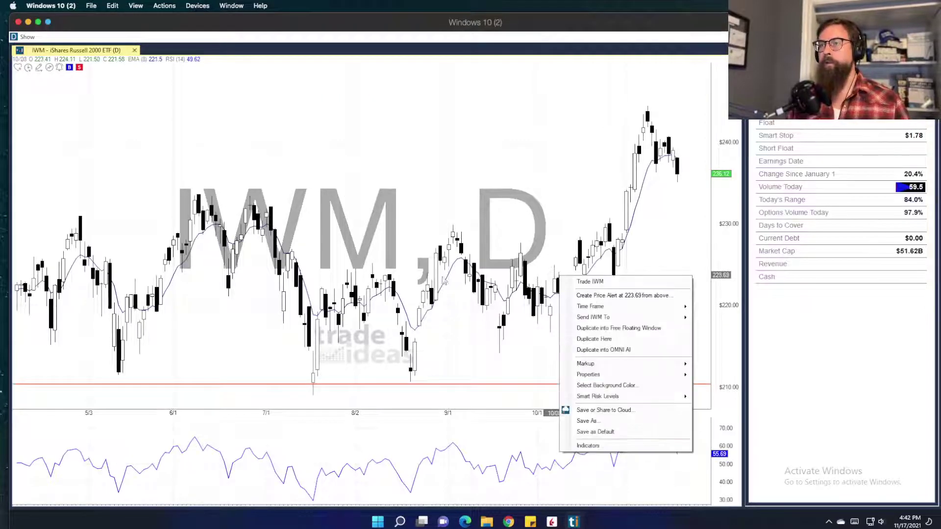
pyautogui.click(483, 229)
pyautogui.scroll(-3, 494, 236)
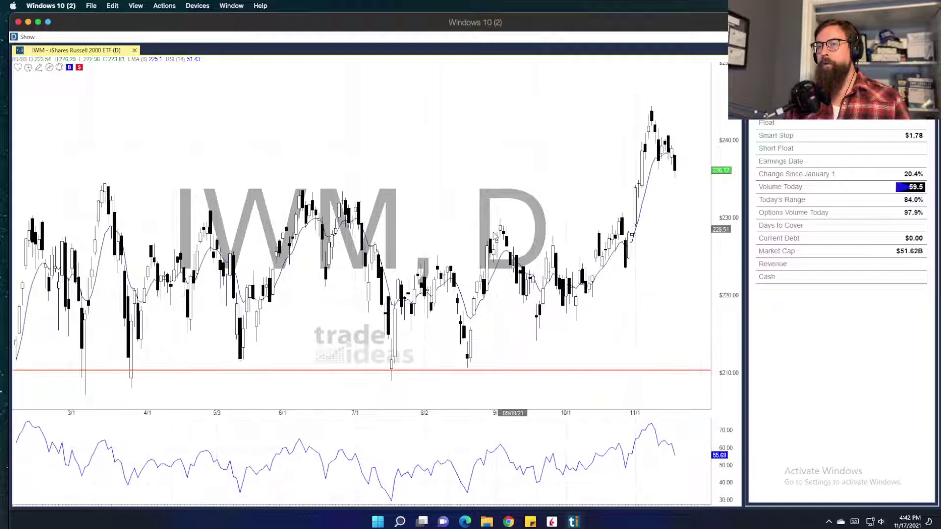
pyautogui.scroll(4, 494, 236)
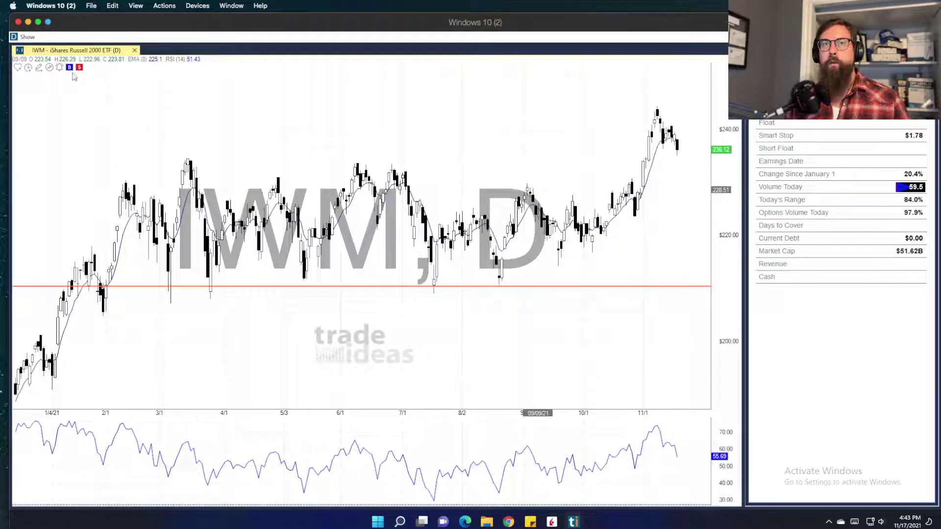
# Draw a horizontal resistance line at IWM's mid-March high, at about 234.65
pyautogui.click(39, 68)
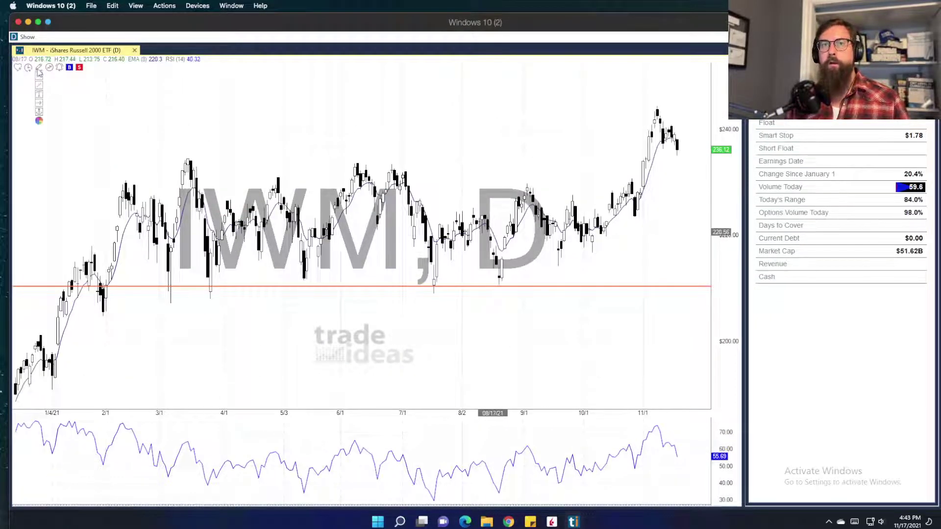
pyautogui.click(40, 94)
pyautogui.click(186, 157)
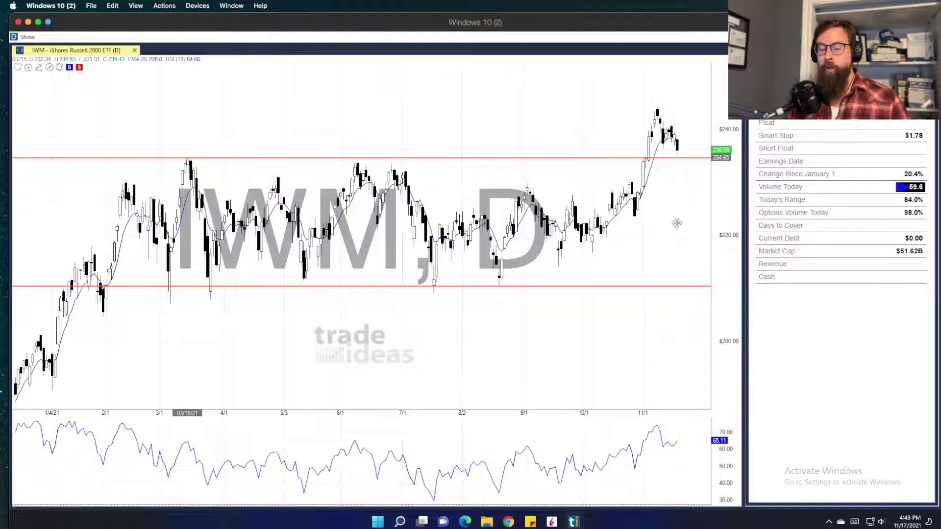
# Draw a temporary arrow from IWM's November high down to the latest candle, clear it, and select the upper resistance line
pyautogui.hotkey('ctrl', 'a')
pyautogui.moveTo(654, 109); pyautogui.dragTo(679, 158)
pyautogui.press('Escape')
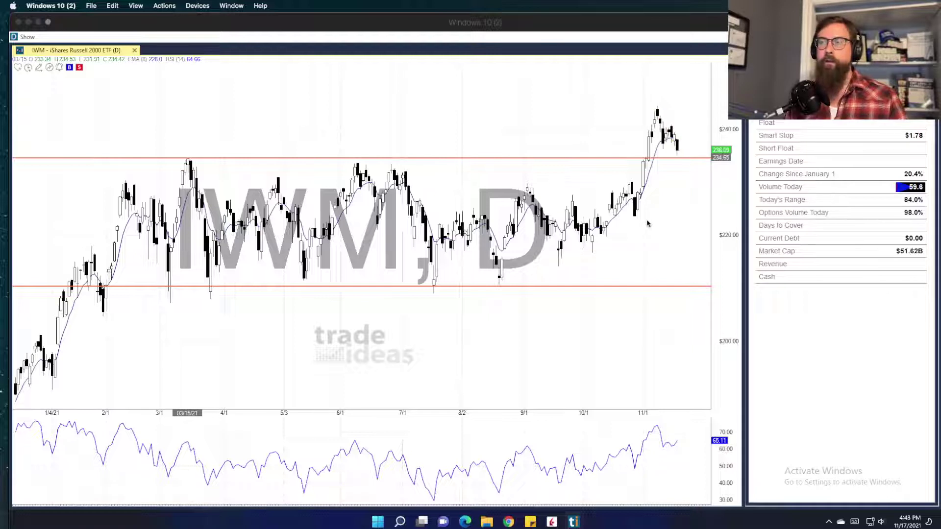
pyautogui.click(683, 164)
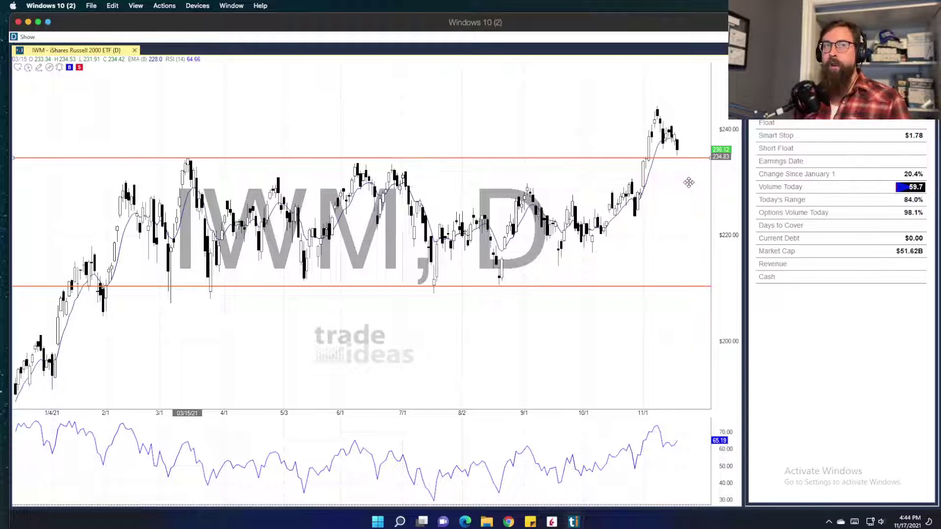
# Draw temporary arrows on IWM across the $240 level and along a rally, pullback and rebound at the resistance line, and clear them
pyautogui.hotkey('ctrl', 'a')
pyautogui.moveTo(639, 127); pyautogui.dragTo(708, 128)
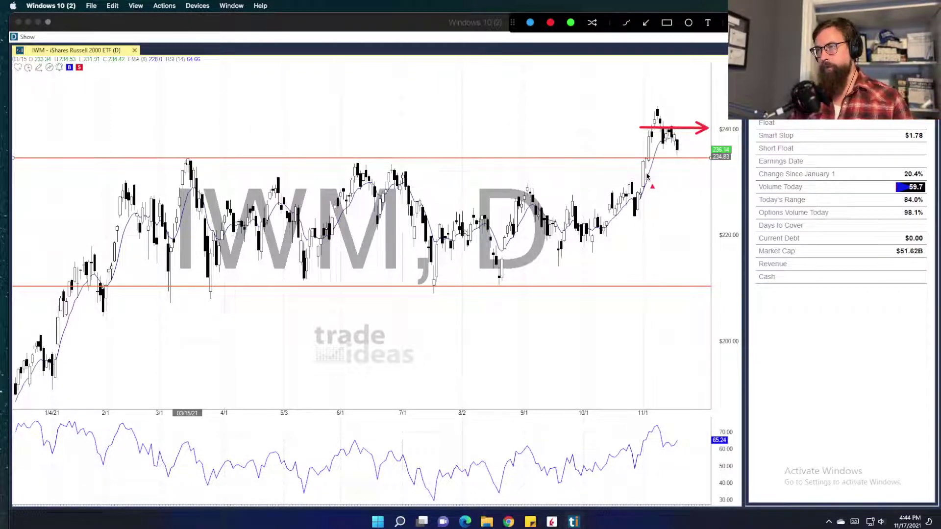
pyautogui.moveTo(643, 156)
pyautogui.mouseDown()
pyautogui.moveTo(672, 139)
pyautogui.moveTo(681, 165)
pyautogui.moveTo(710, 100)
pyautogui.mouseUp()
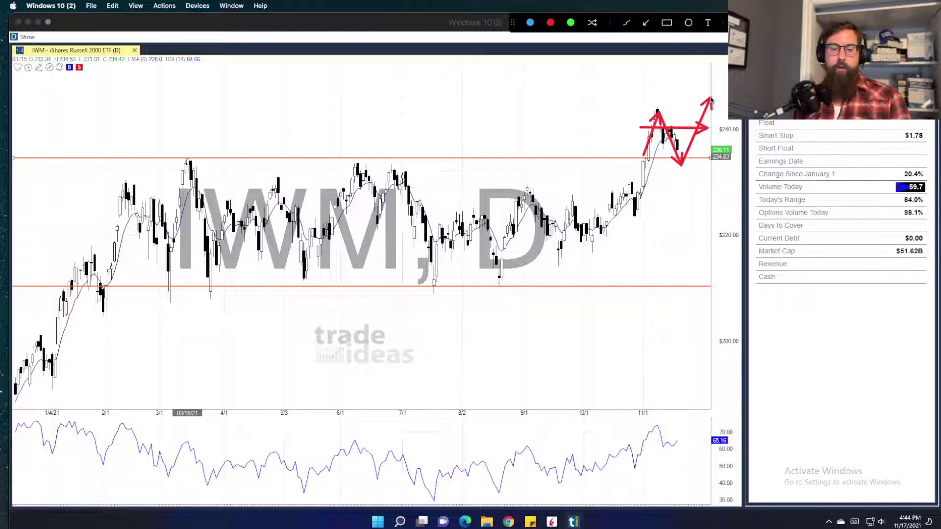
pyautogui.press('Escape')
pyautogui.click(521, 112)
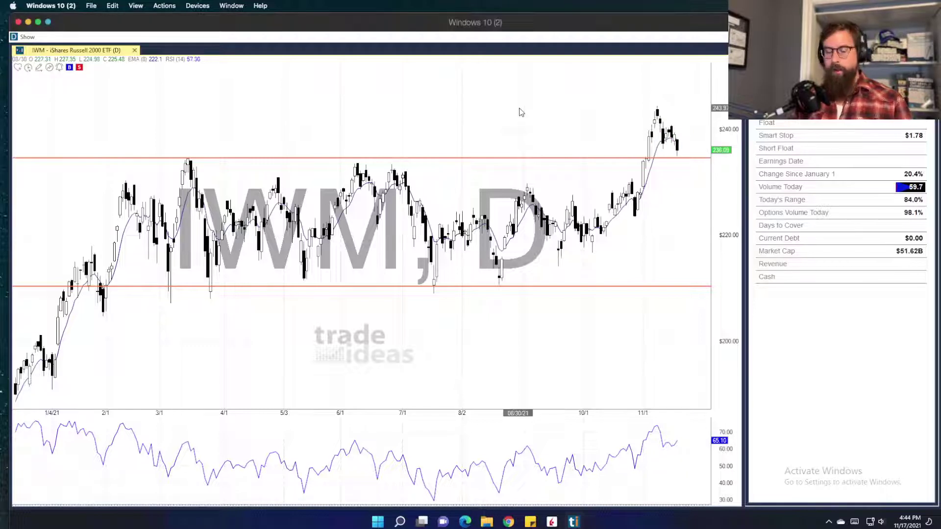
# Load the XLF daily chart, draw temporary arrows along the June-to-September highs and the downward channel since late October, and clear them
pyautogui.write('xlf')
pyautogui.press('Return')
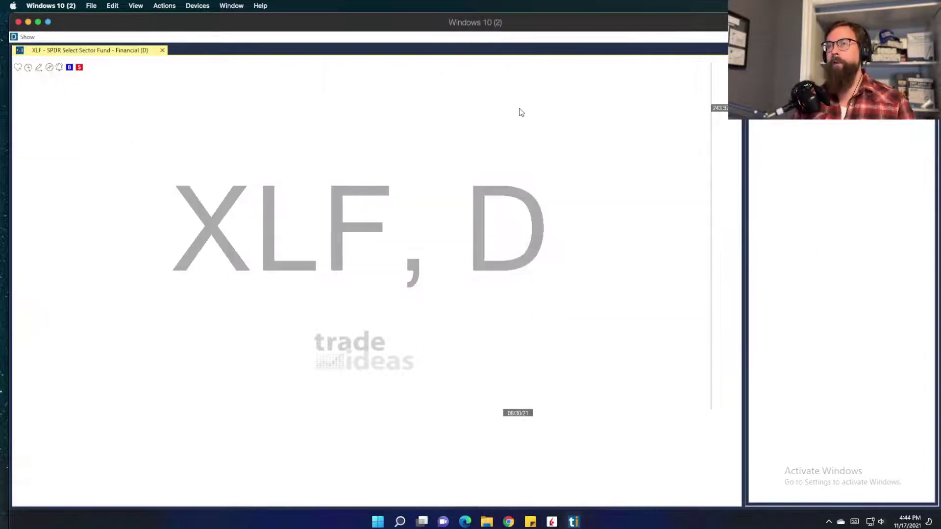
pyautogui.hotkey('ctrl', 'a')
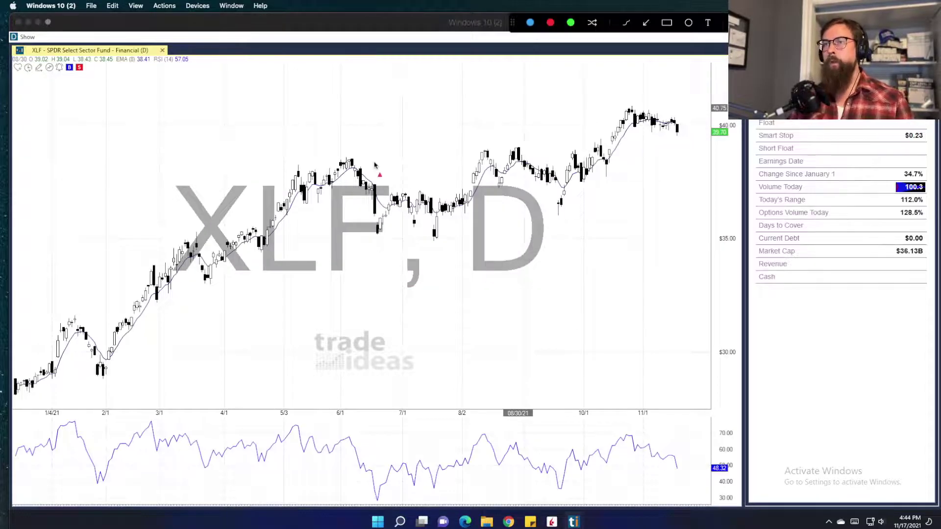
pyautogui.moveTo(340, 150); pyautogui.dragTo(718, 148)
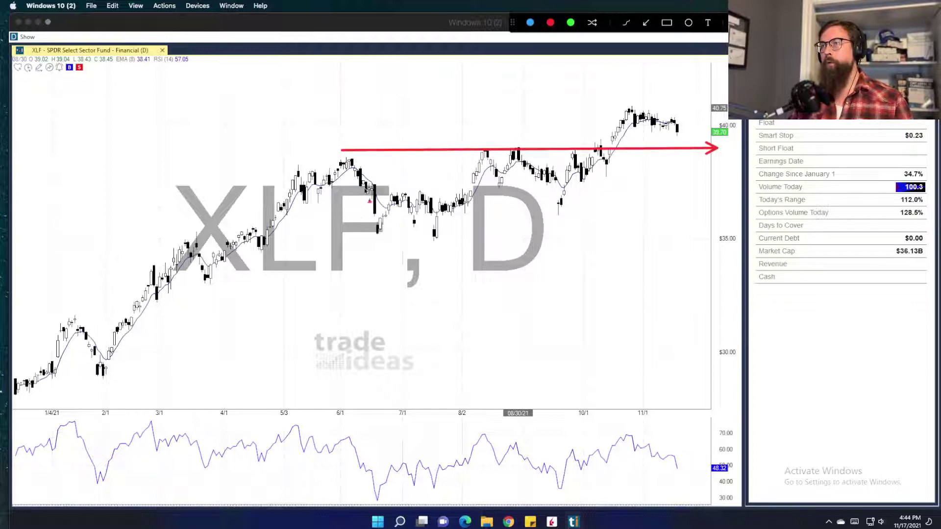
pyautogui.moveTo(629, 106); pyautogui.dragTo(708, 124)
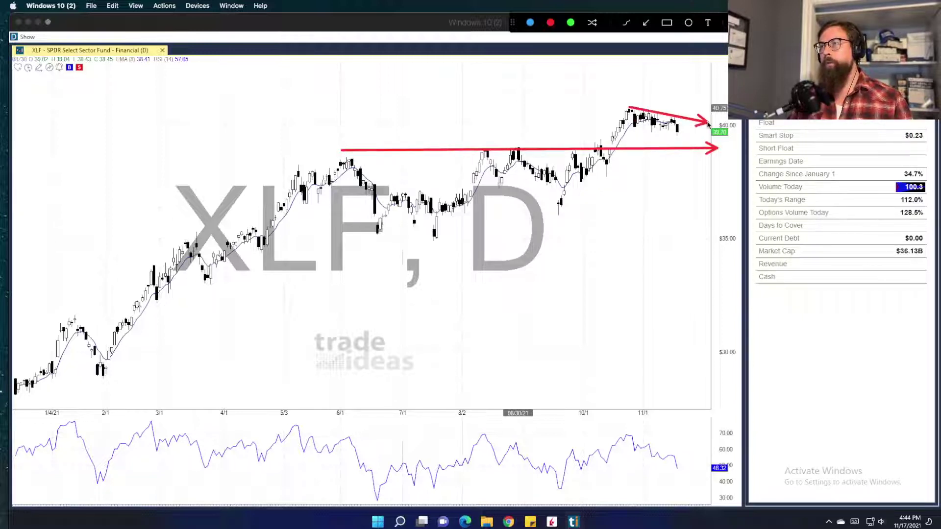
pyautogui.moveTo(621, 122); pyautogui.dragTo(704, 137)
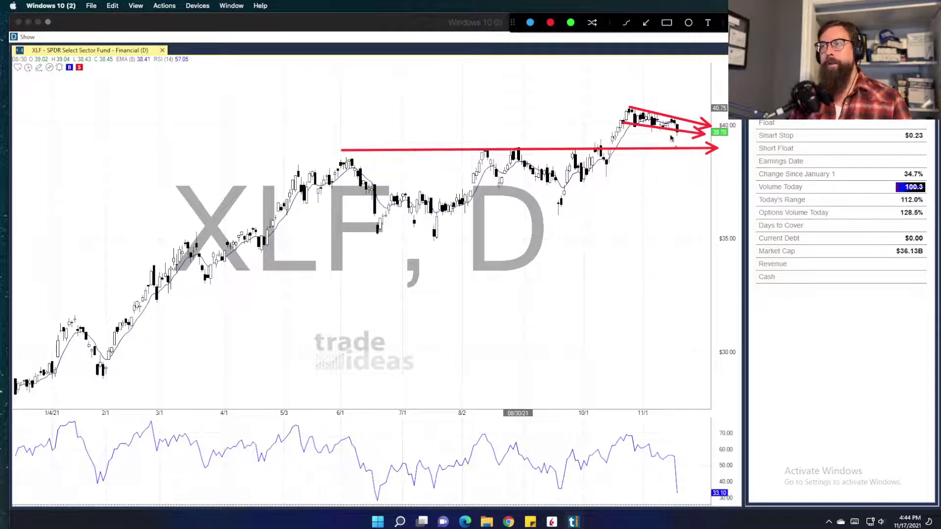
pyautogui.press('Escape')
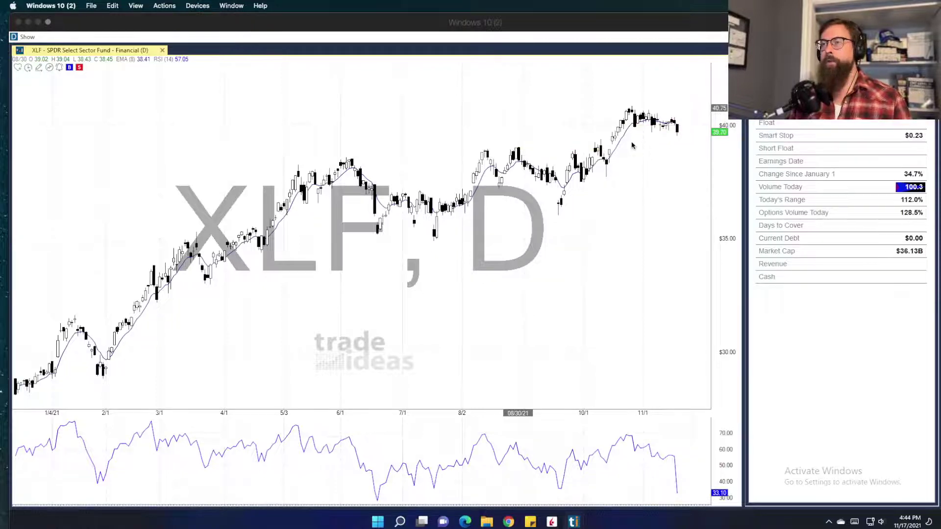
# Draw two temporary converging arrows above and below XLF's candles since late October, and clear them
pyautogui.hotkey('ctrl', 'a')
pyautogui.moveTo(626, 126); pyautogui.dragTo(711, 135)
pyautogui.moveTo(619, 101); pyautogui.dragTo(715, 136)
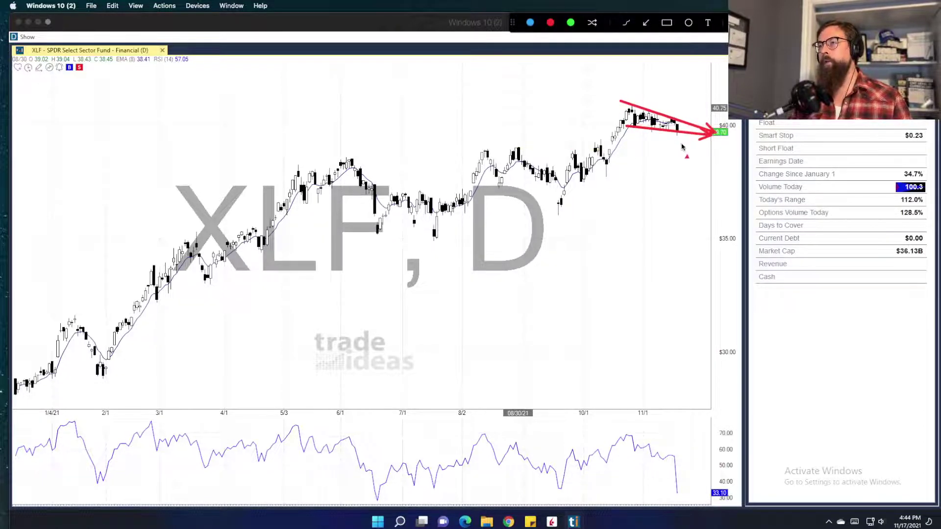
pyautogui.press('Escape')
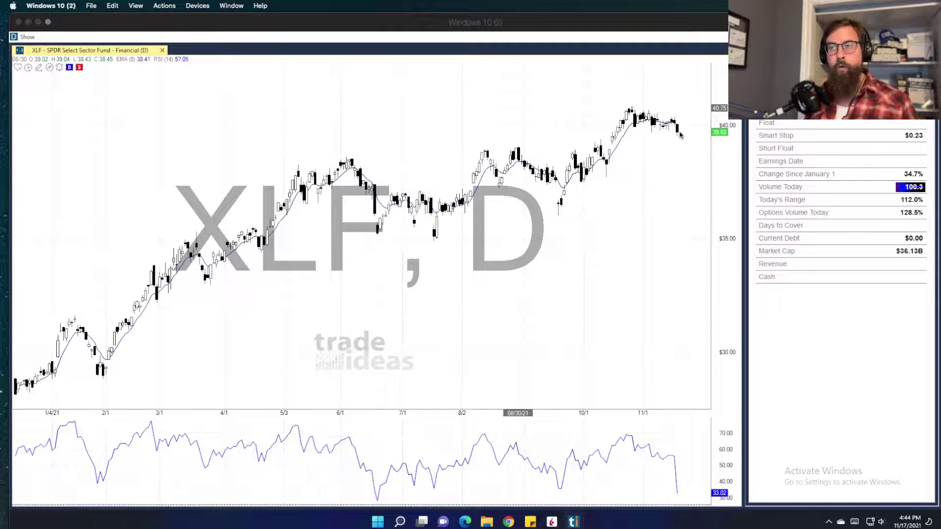
pyautogui.click(575, 269)
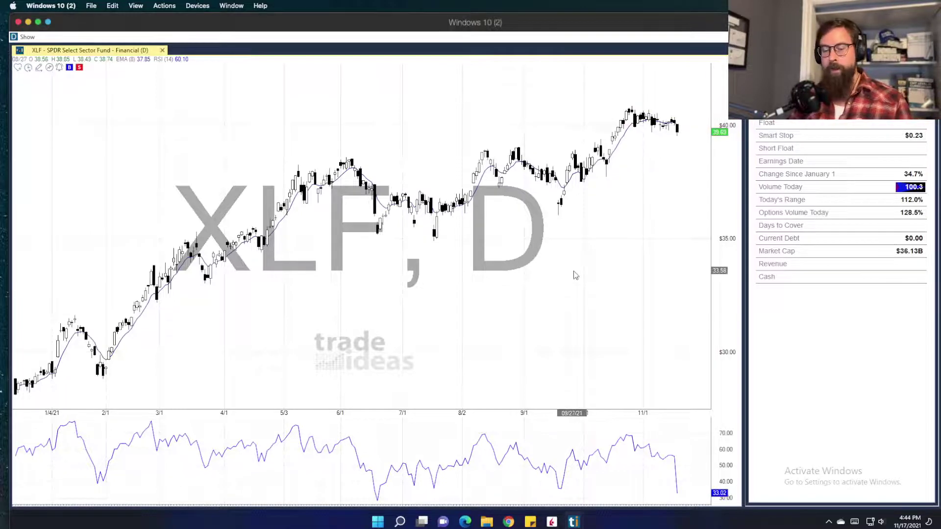
# Load the SSNC daily chart and narrow its history to start in February
pyautogui.write('SSNC')
pyautogui.press('Return')
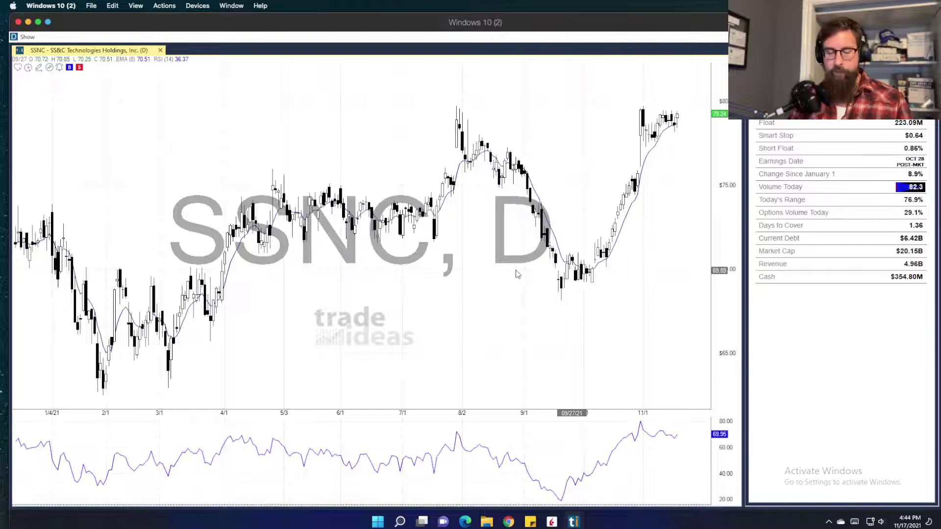
pyautogui.scroll(2, 516, 274)
pyautogui.scroll(-2, 515, 274)
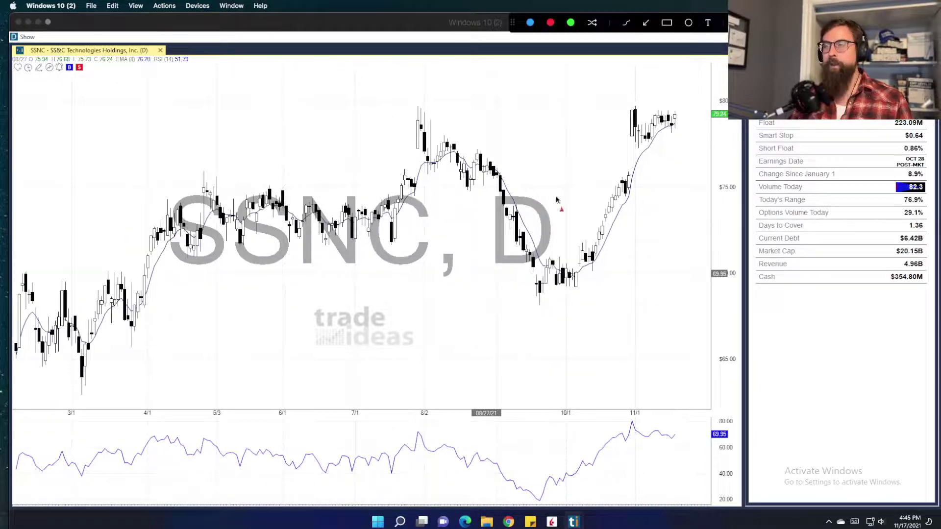
# Draw arrows on SSNC tracing the rounded base from August to November, the converging November range and an upward breakout
pyautogui.moveTo(438, 178)
pyautogui.mouseDown()
pyautogui.moveTo(491, 277)
pyautogui.moveTo(513, 297)
pyautogui.moveTo(559, 309)
pyautogui.moveTo(592, 292)
pyautogui.moveTo(632, 243)
pyautogui.moveTo(648, 159)
pyautogui.mouseUp()
pyautogui.moveTo(625, 110); pyautogui.dragTo(699, 112)
pyautogui.moveTo(637, 153)
pyautogui.mouseDown()
pyautogui.moveTo(679, 134)
pyautogui.moveTo(698, 113)
pyautogui.moveTo(682, 100)
pyautogui.moveTo(686, 80)
pyautogui.mouseUp()
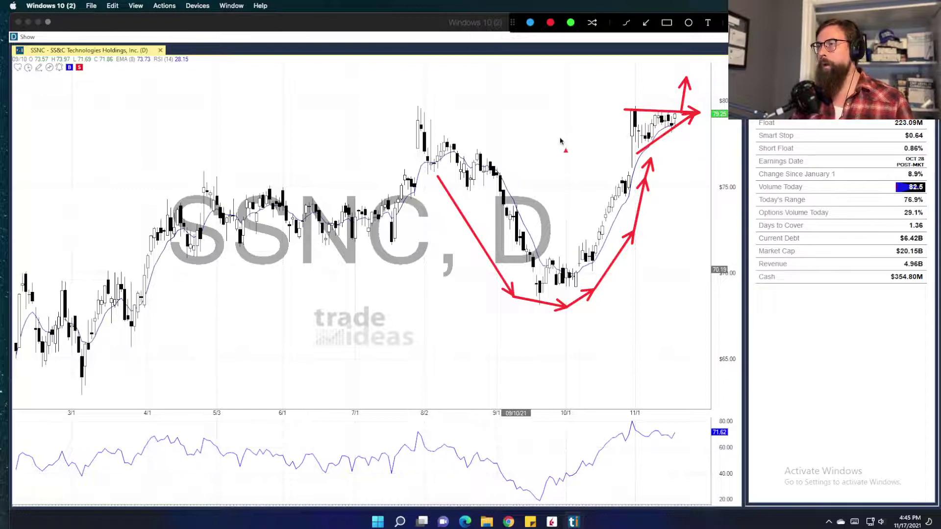
# Point arrows at SSNC's earnings date and short float values, and clear all the temporary arrows
pyautogui.moveTo(809, 168); pyautogui.dragTo(871, 166)
pyautogui.moveTo(853, 221); pyautogui.dragTo(847, 208)
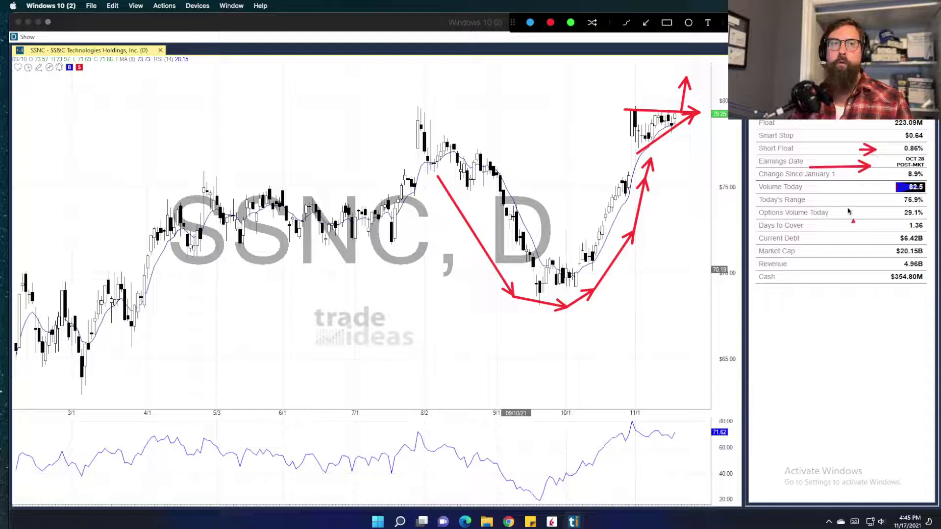
pyautogui.press('Escape')
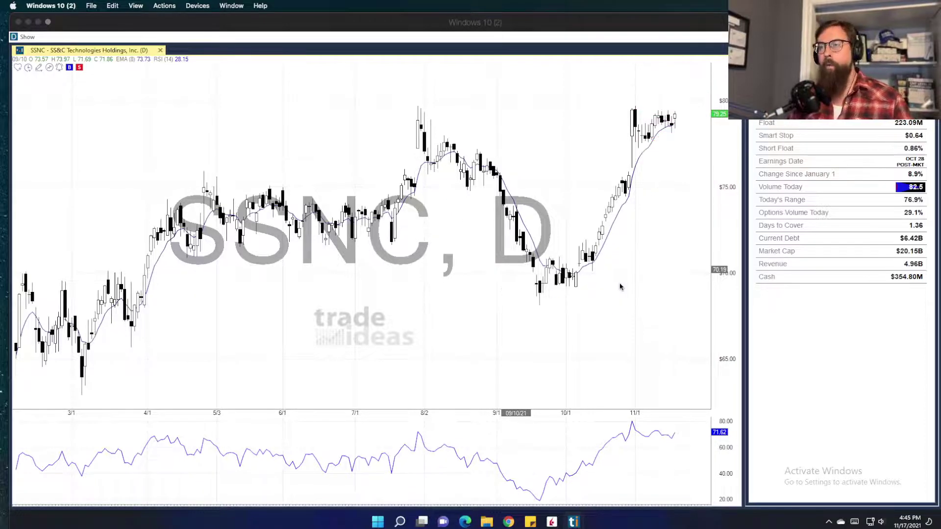